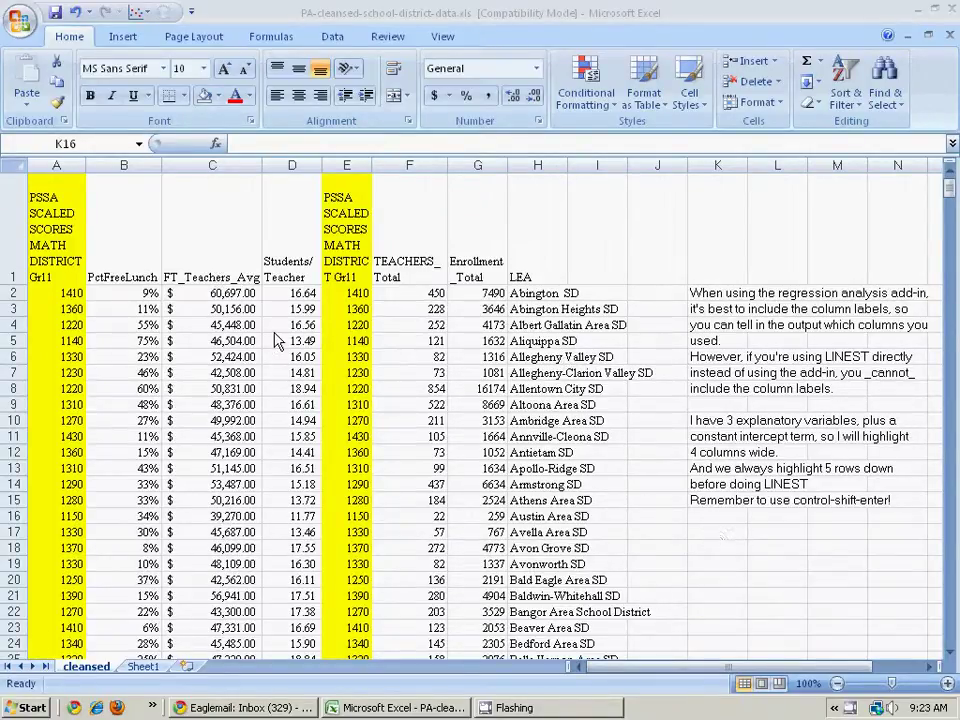
Step: Review the PctFreeLunch, FT_Teachers_Avg, Students/Teacher and math score headings, selecting B1:D1
{"action": "left_click", "coordinate": [148, 253]}
{"action": "left_click", "coordinate": [206, 251]}
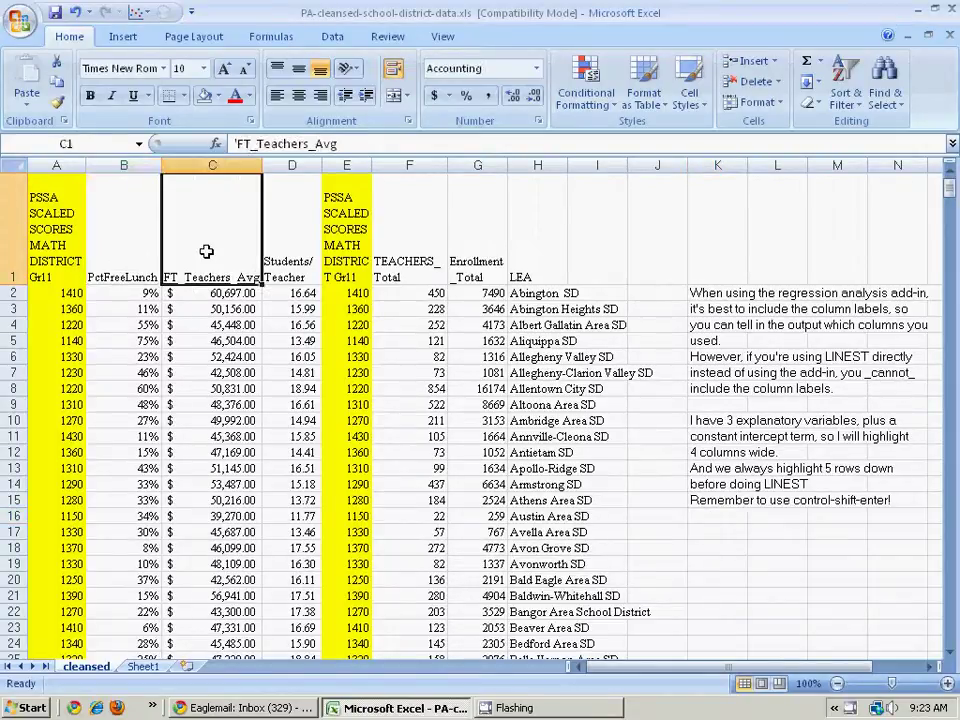
{"action": "left_click", "coordinate": [285, 251]}
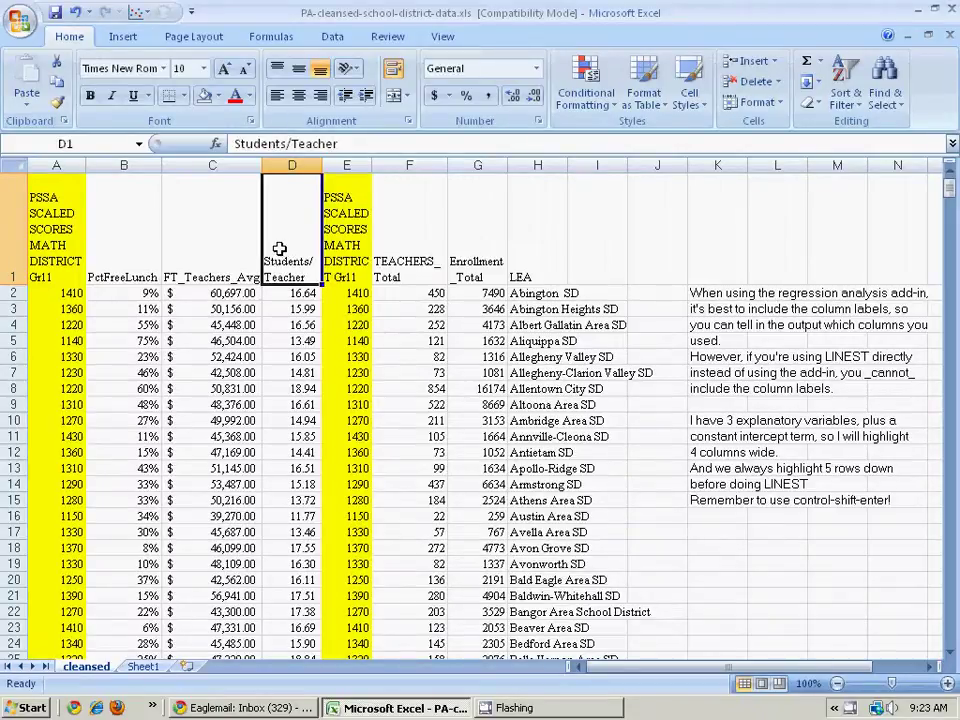
{"action": "left_click", "coordinate": [352, 244]}
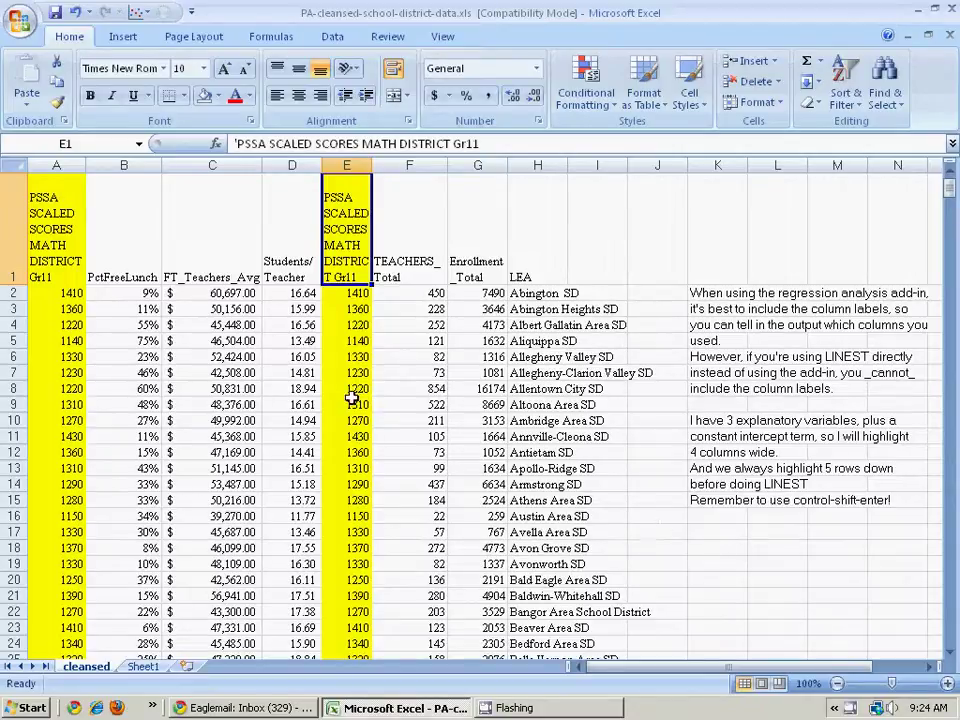
{"action": "left_click", "coordinate": [131, 262]}
{"action": "left_click_drag", "start_coordinate": [131, 262], "coordinate": [266, 253]}
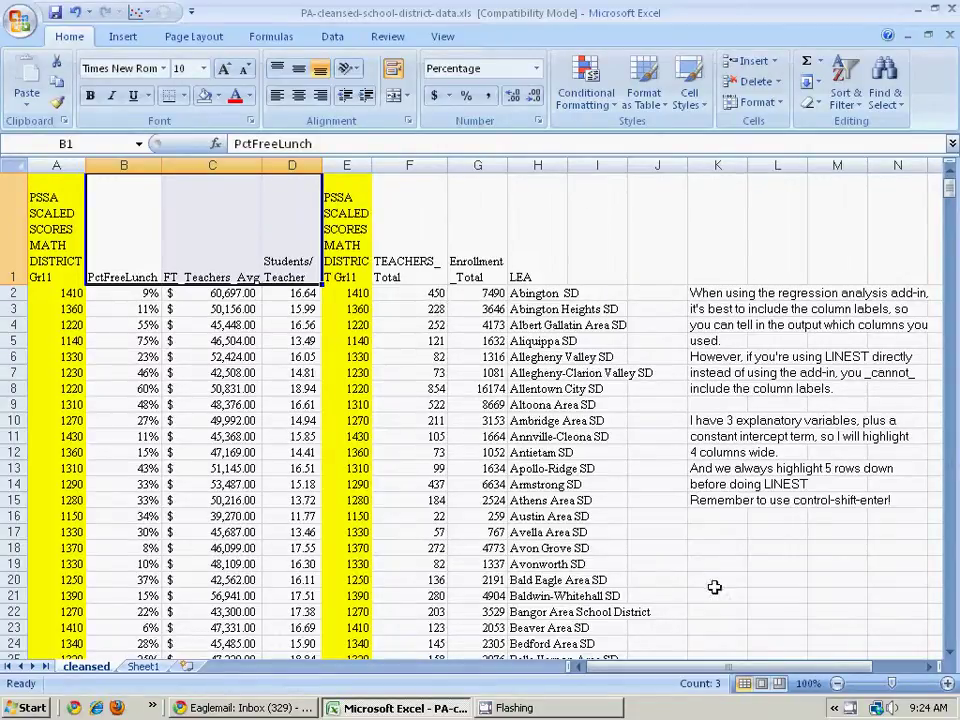
Step: Select the 5-row by 4-column output block K18:N22
{"action": "left_click", "coordinate": [712, 548]}
{"action": "left_click_drag", "start_coordinate": [712, 548], "coordinate": [873, 615]}
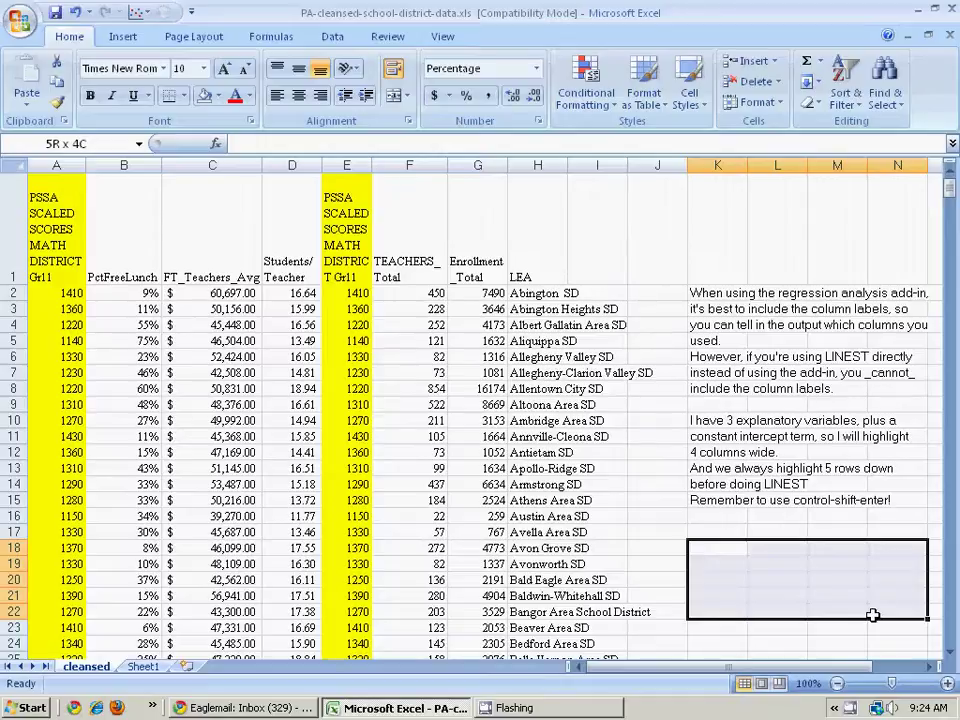
{"action": "left_click_drag", "start_coordinate": [873, 615], "coordinate": [873, 615]}
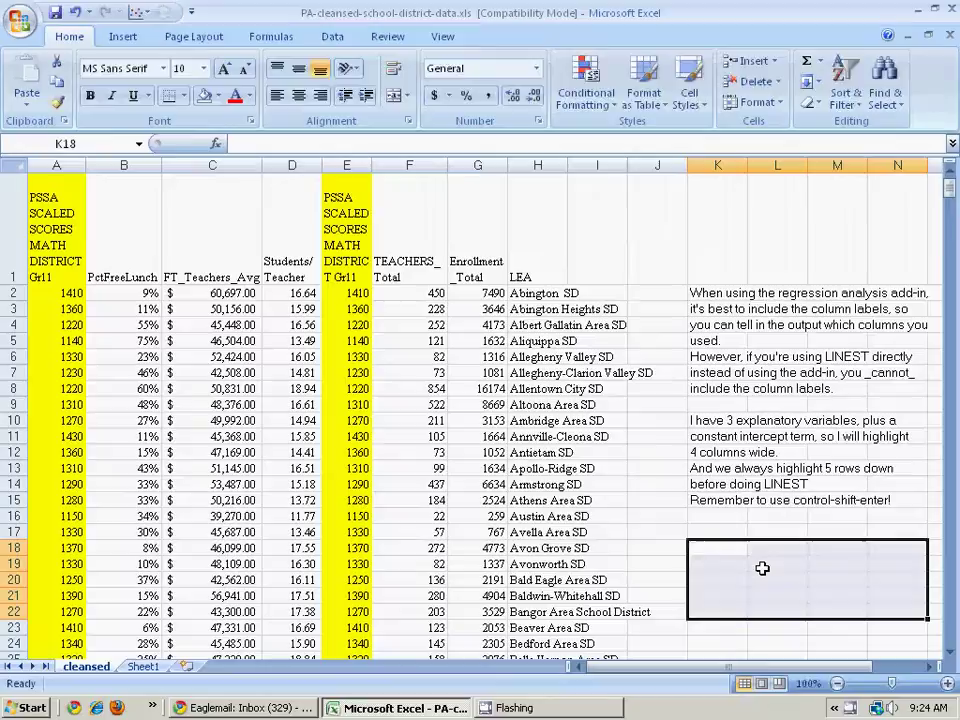
Step: Start a LINEST formula using math scores E2:E534 as the y range
{"action": "key", "text": "F2"}
{"action": "type", "text": "="}
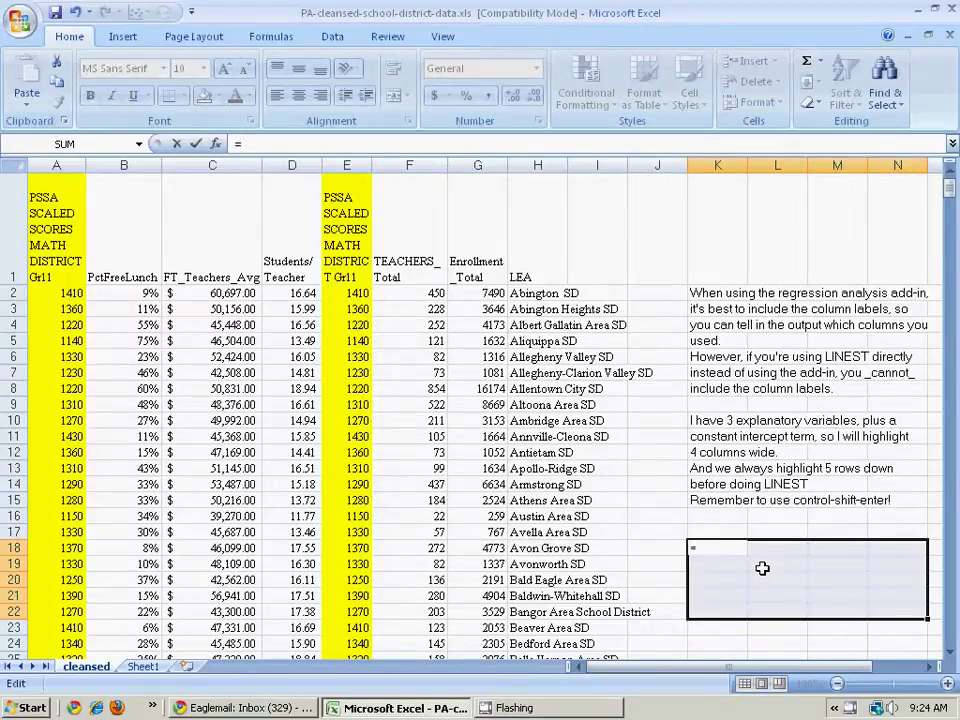
{"action": "type", "text": "linest("}
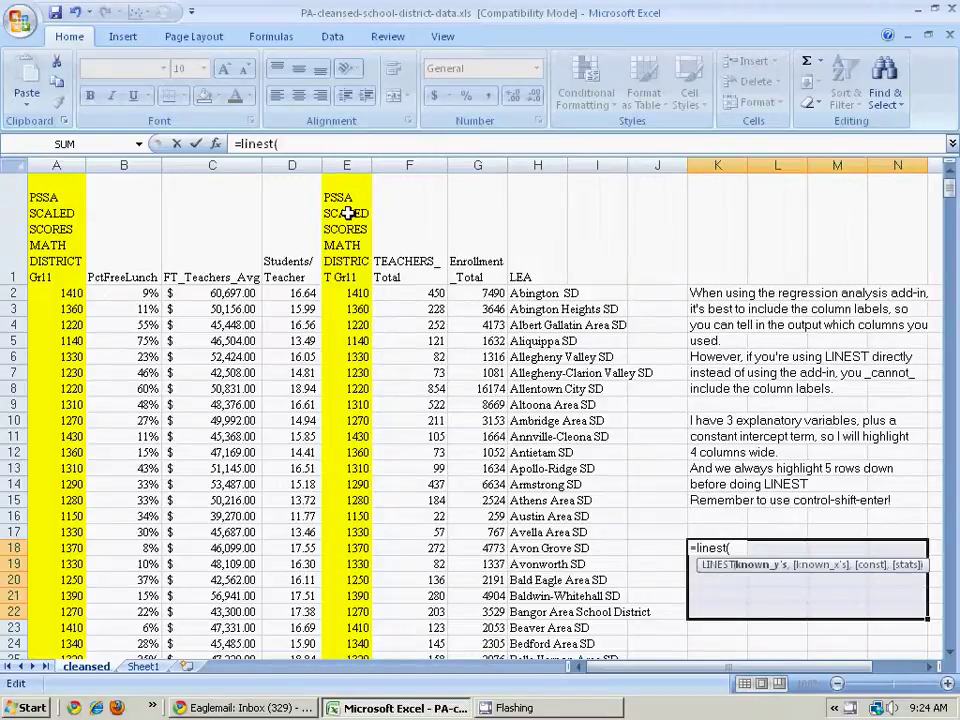
{"action": "left_click", "coordinate": [350, 293]}
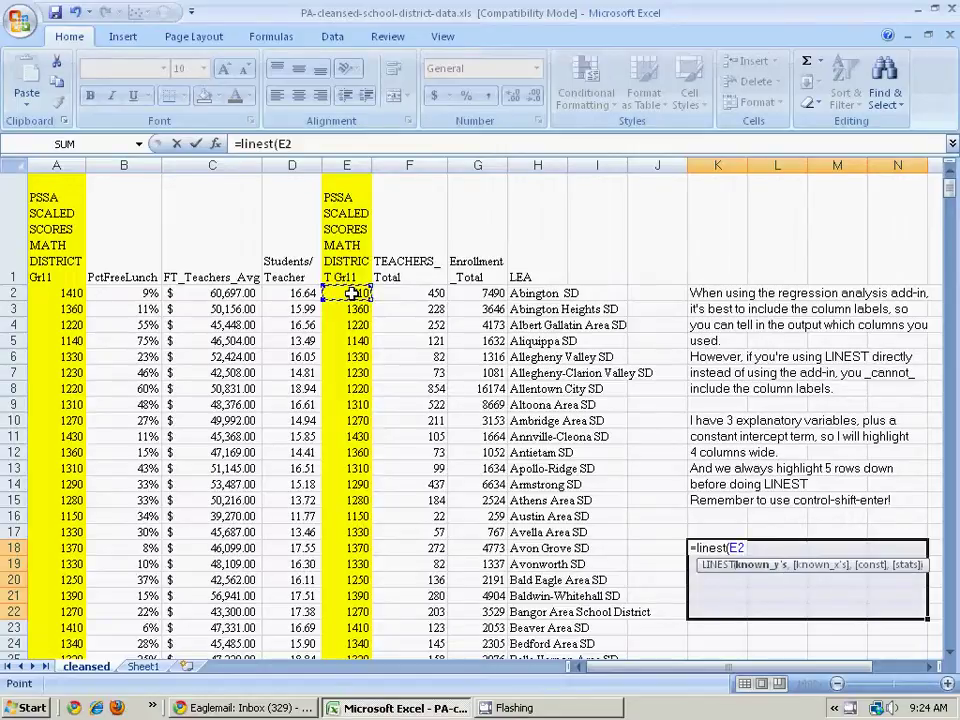
{"action": "key", "text": "ctrl+shift+Down"}
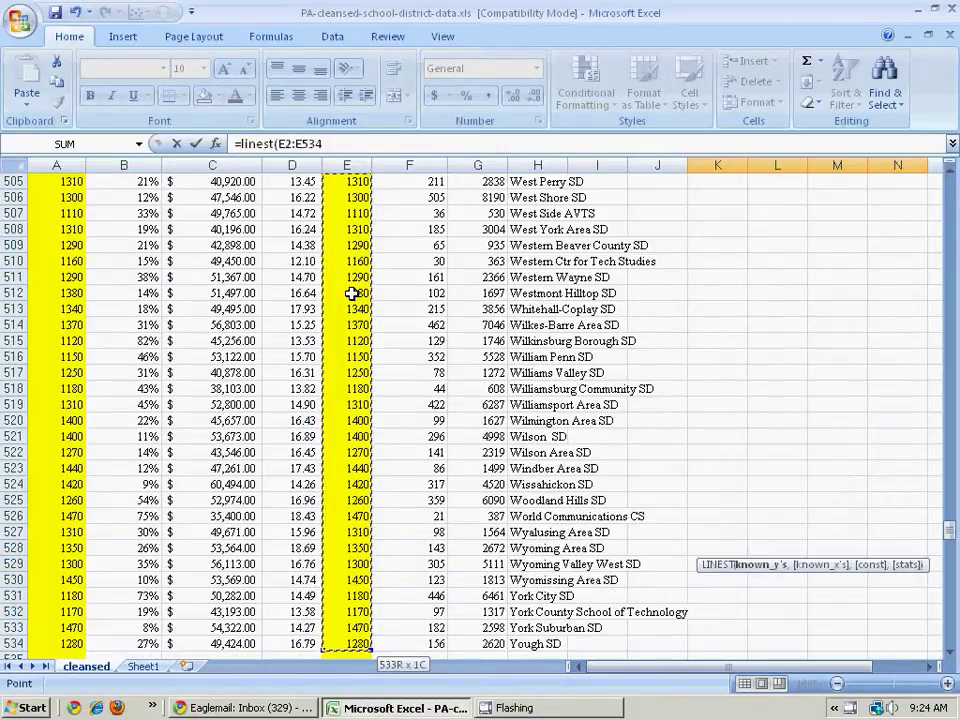
{"action": "type", "text": ","}
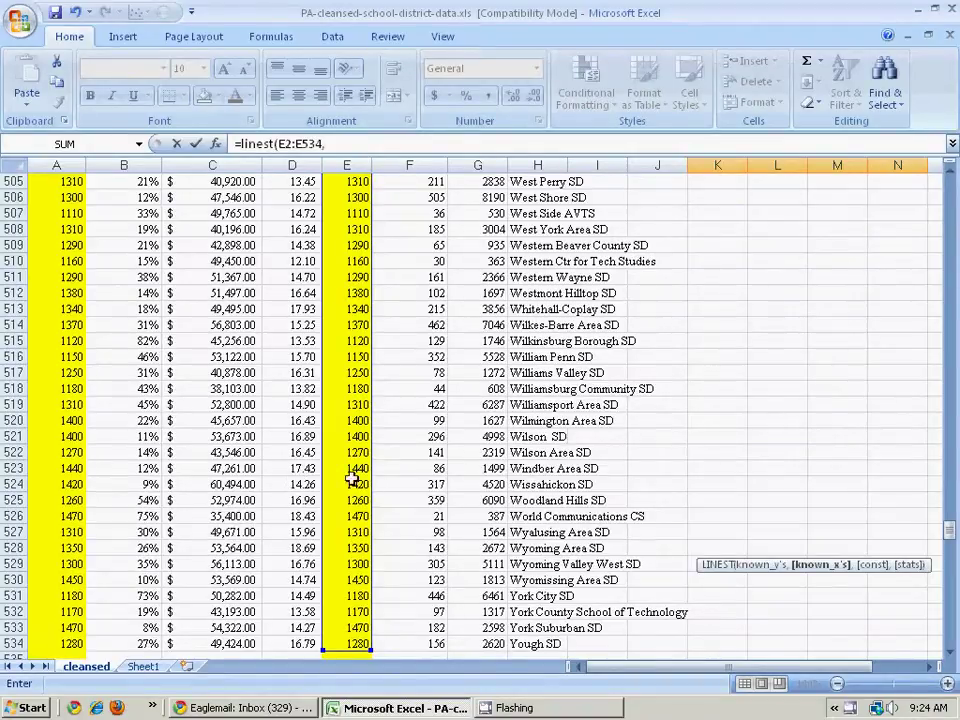
{"action": "left_click_drag", "start_coordinate": [950, 530], "coordinate": [951, 188]}
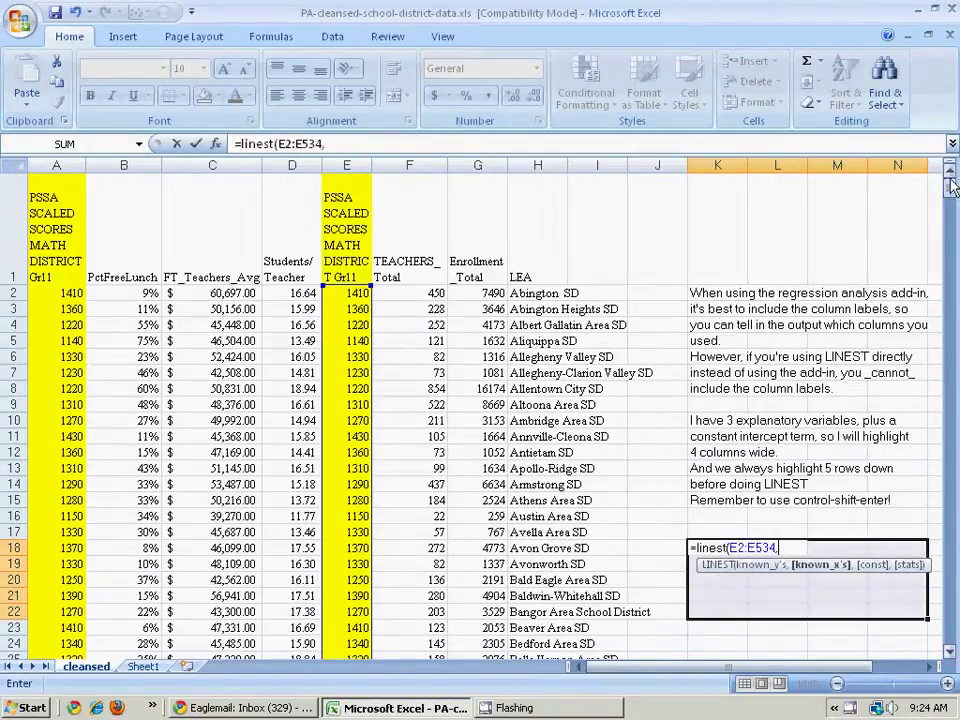
Step: Add B2:D534 as the x range with TRUE,TRUE and commit as an array formula
{"action": "left_click", "coordinate": [134, 293]}
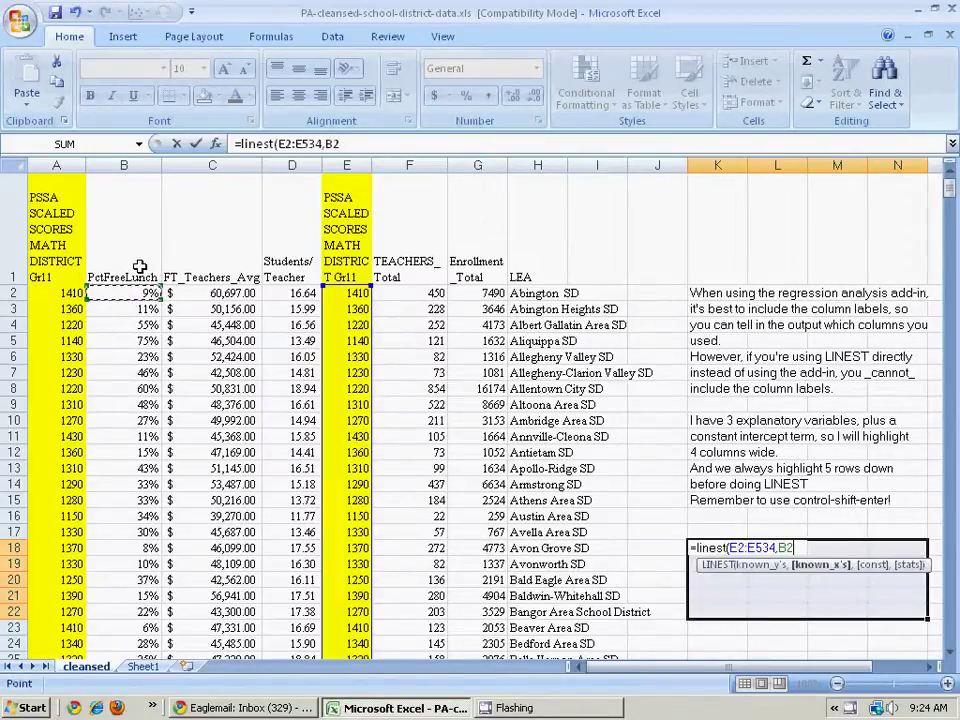
{"action": "key", "text": "shift+Right"}
{"action": "key", "text": "shift+Right"}
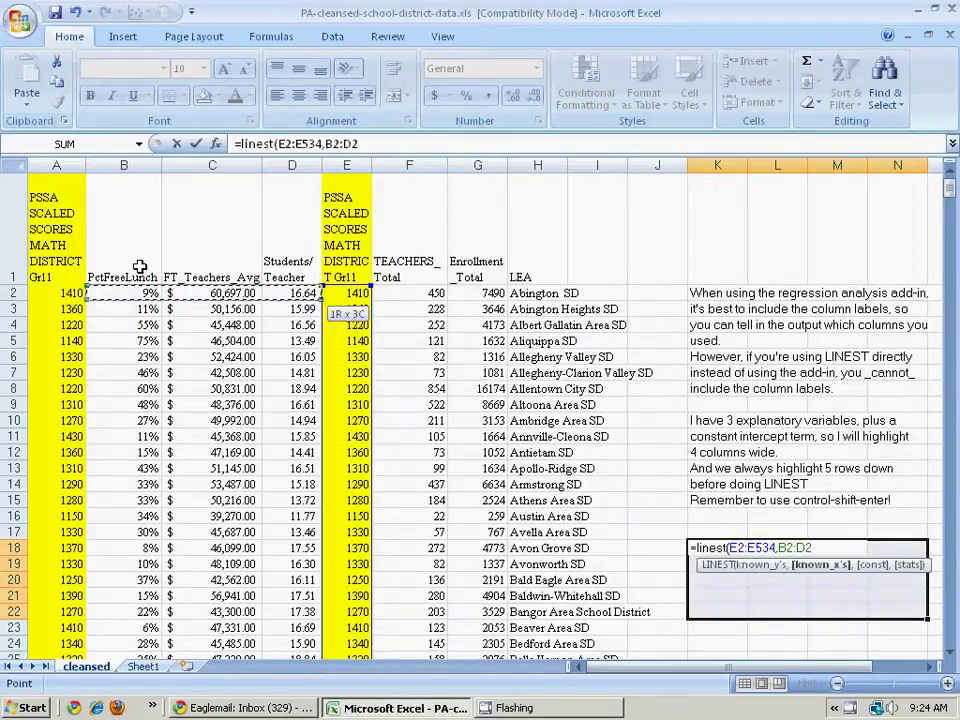
{"action": "key", "text": "ctrl+shift+Down"}
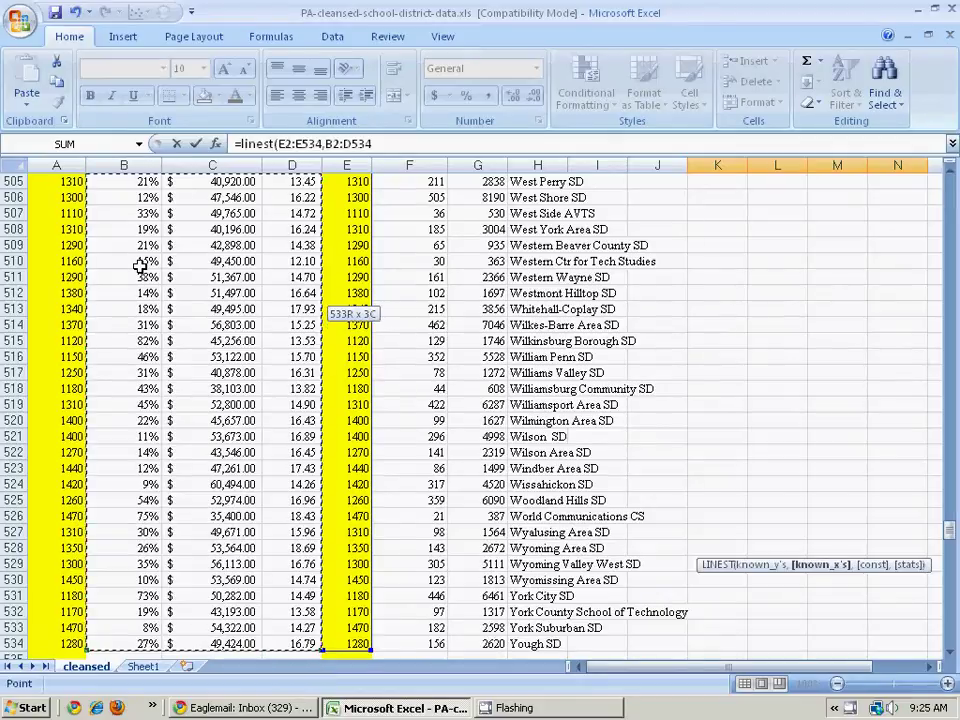
{"action": "type", "text": ","}
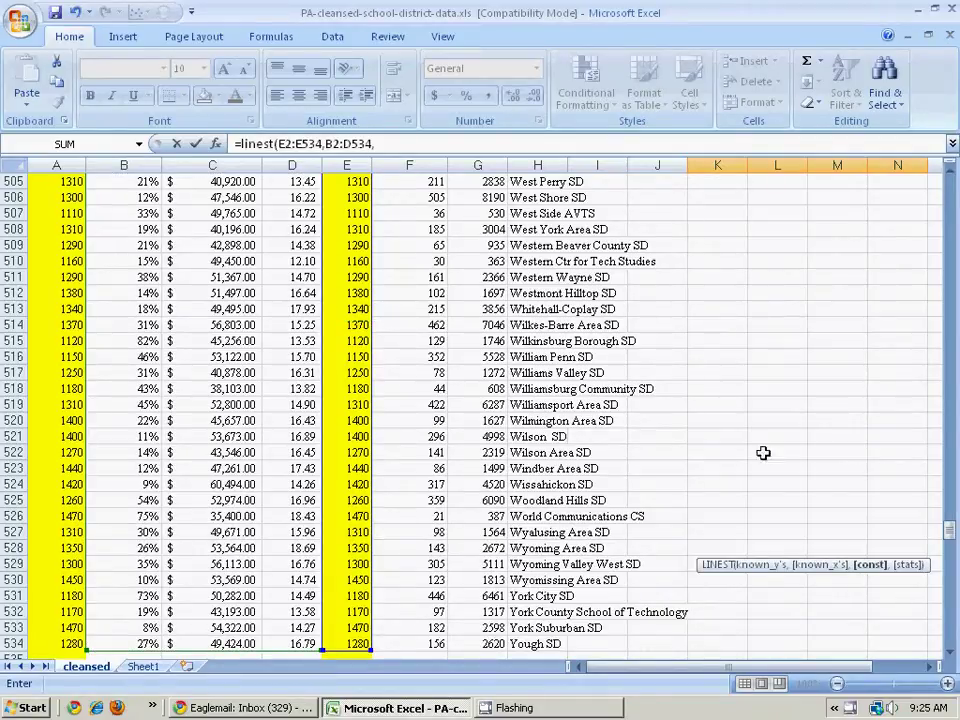
{"action": "left_click_drag", "start_coordinate": [947, 531], "coordinate": [949, 190]}
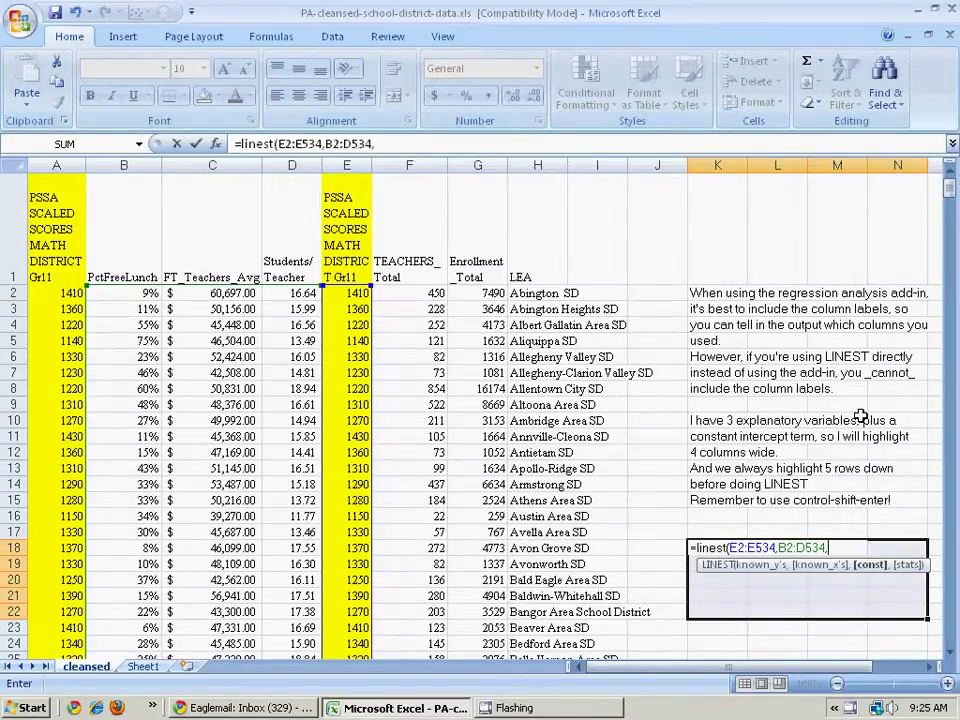
{"action": "type", "text": "true"}
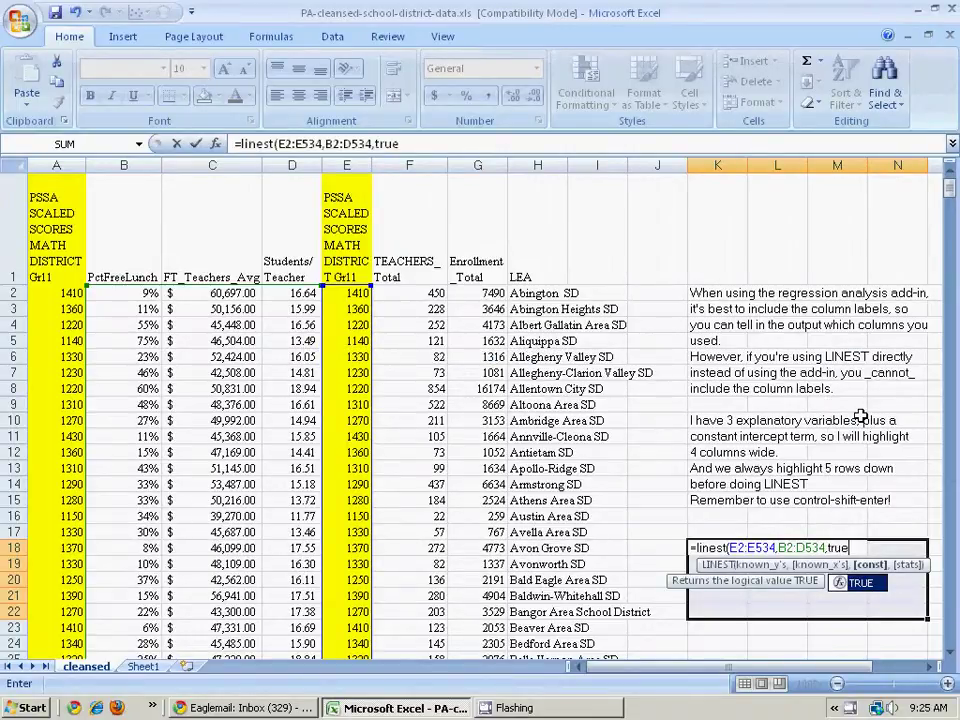
{"action": "type", "text": ","}
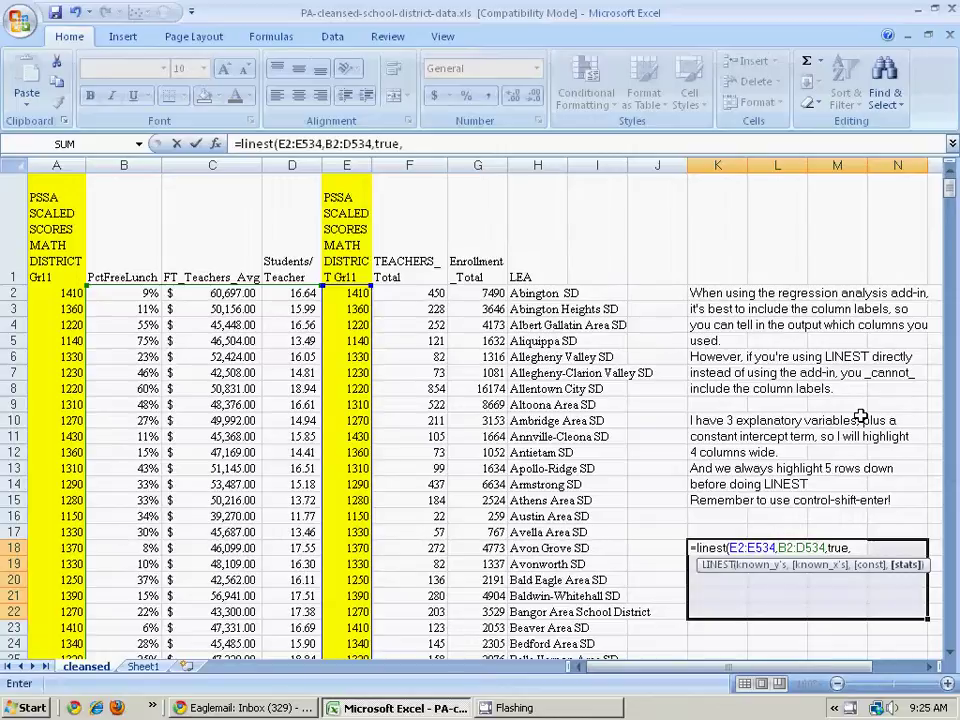
{"action": "type", "text": "true"}
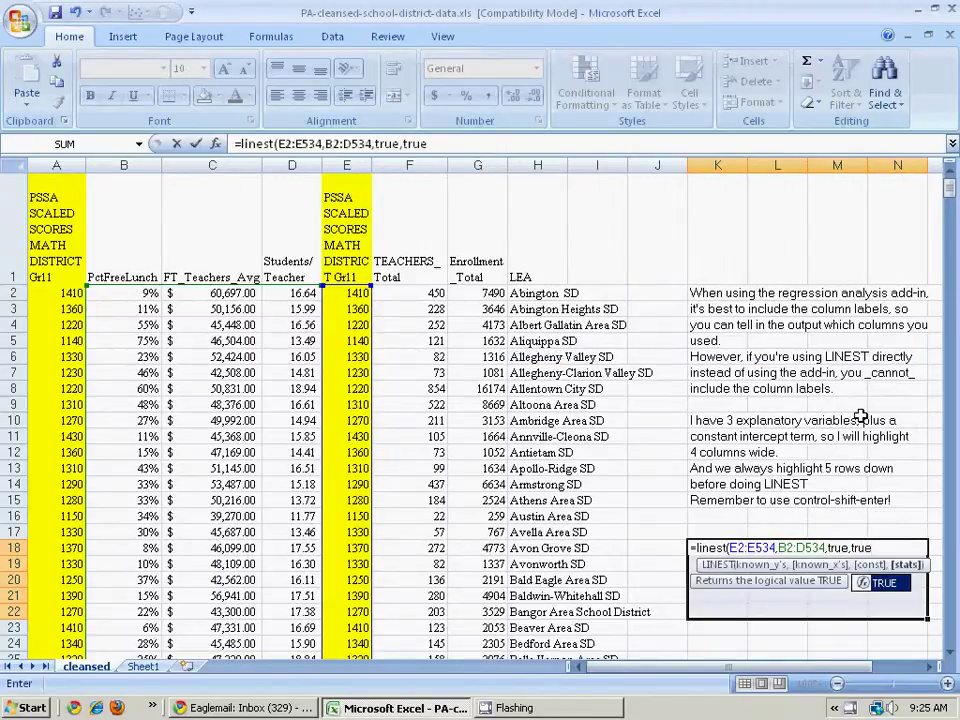
{"action": "type", "text": ")"}
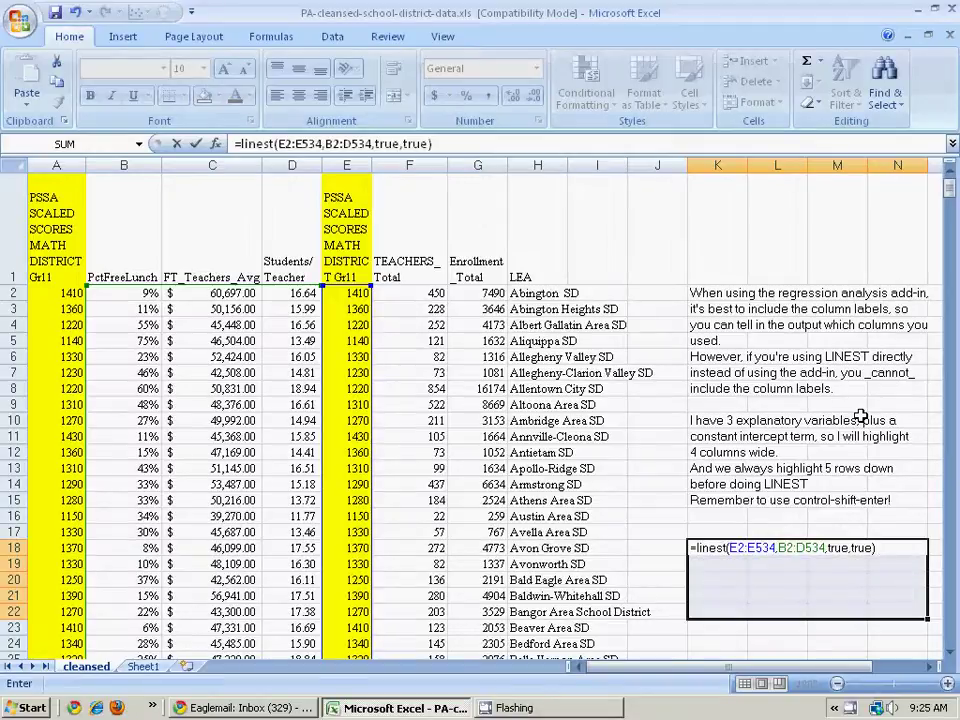
{"action": "key", "text": "ctrl+shift+Return"}
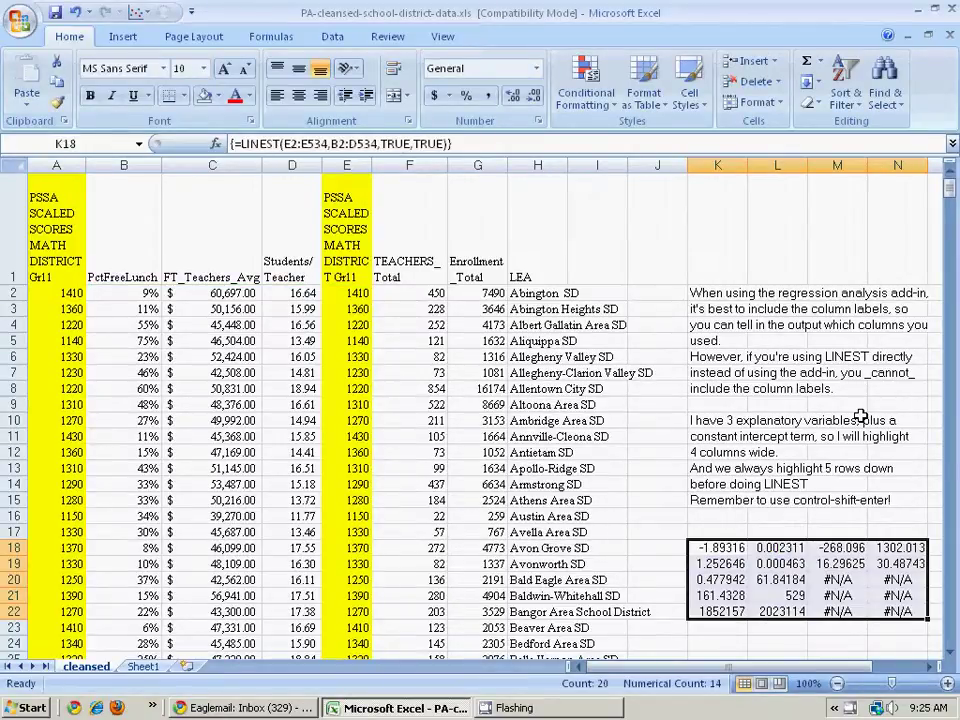
{"action": "left_click", "coordinate": [720, 581]}
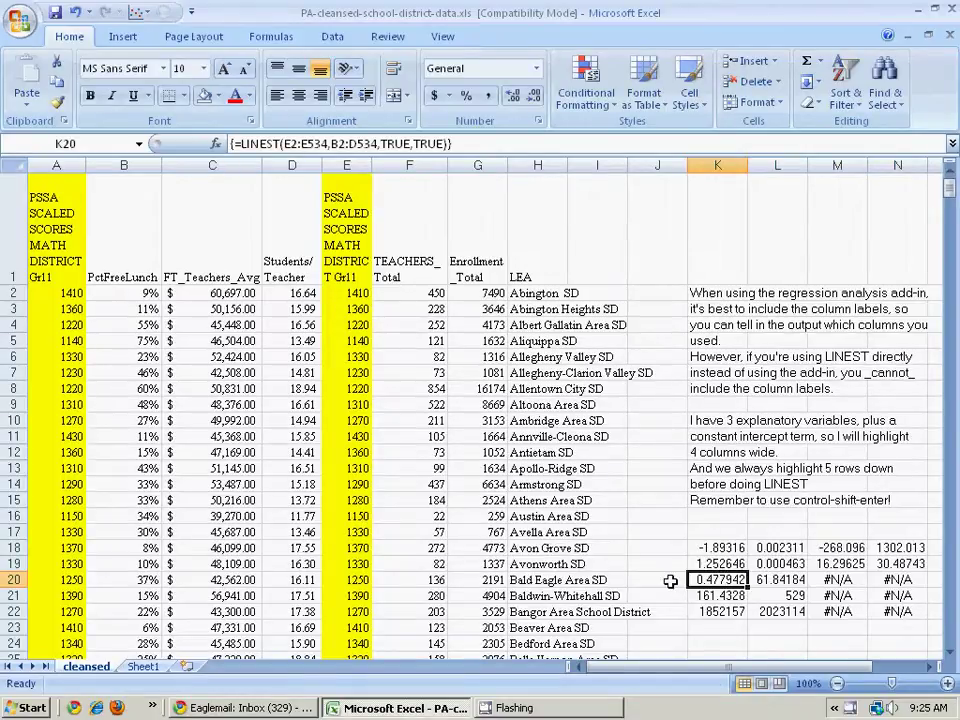
{"action": "scroll", "coordinate": [650, 542], "scroll_direction": "down", "scroll_amount": 1}
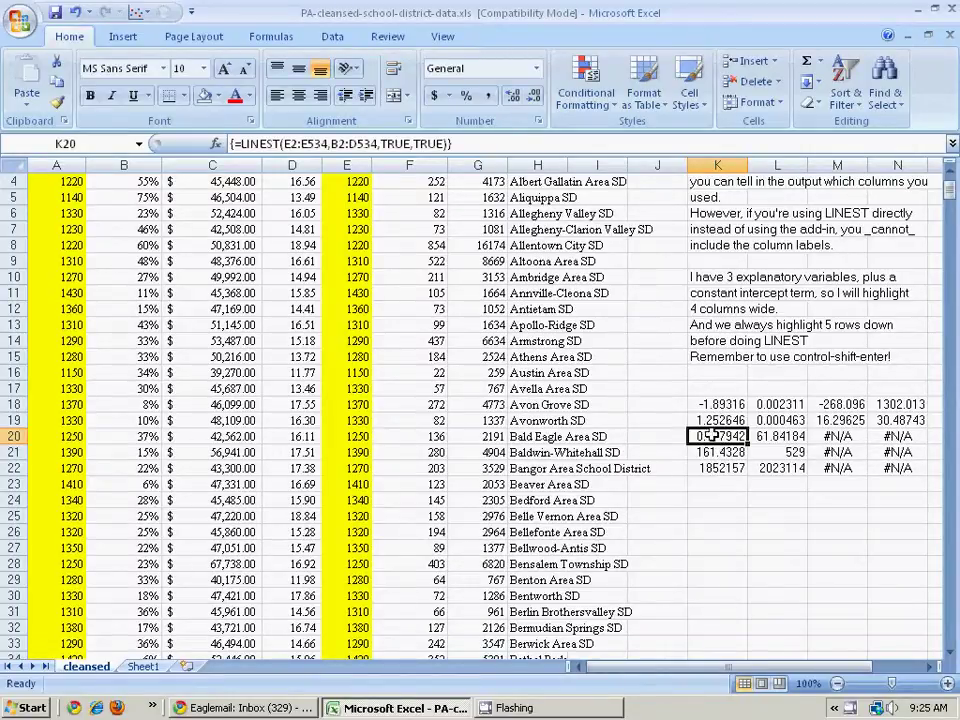
{"action": "left_click_drag", "start_coordinate": [729, 399], "coordinate": [874, 400]}
{"action": "scroll", "coordinate": [525, 320], "scroll_direction": "up", "scroll_amount": 1}
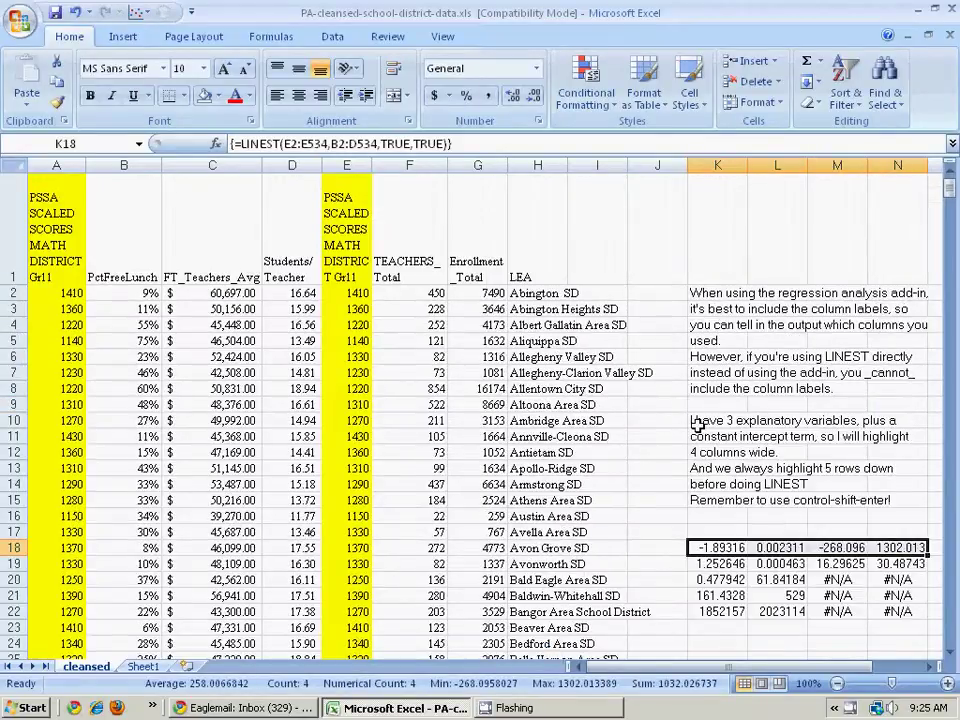
{"action": "left_click_drag", "start_coordinate": [146, 259], "coordinate": [283, 260]}
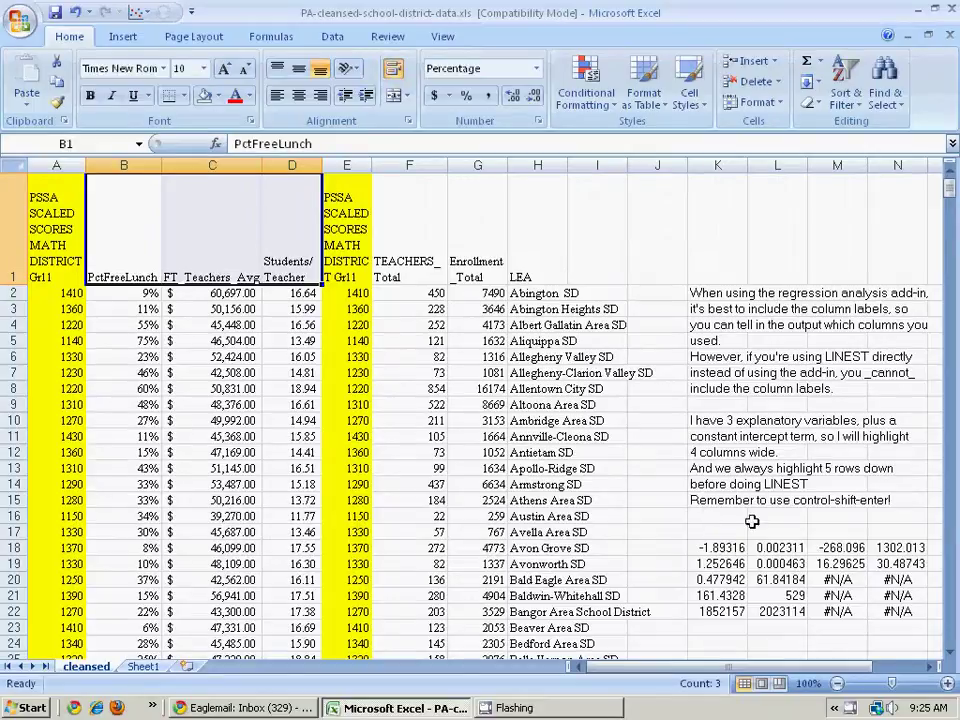
Step: Label K17:N17 as student/teacher ratio, Salary, PctFreeLunch and Intercept
{"action": "left_click", "coordinate": [295, 265]}
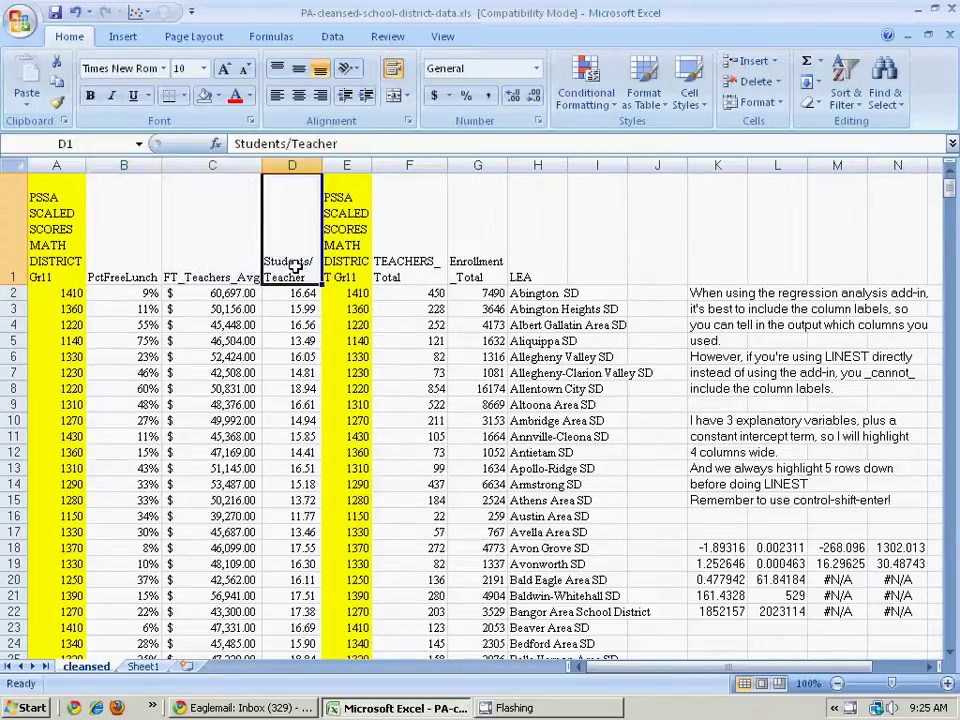
{"action": "left_click", "coordinate": [718, 532]}
{"action": "type", "text": "s"}
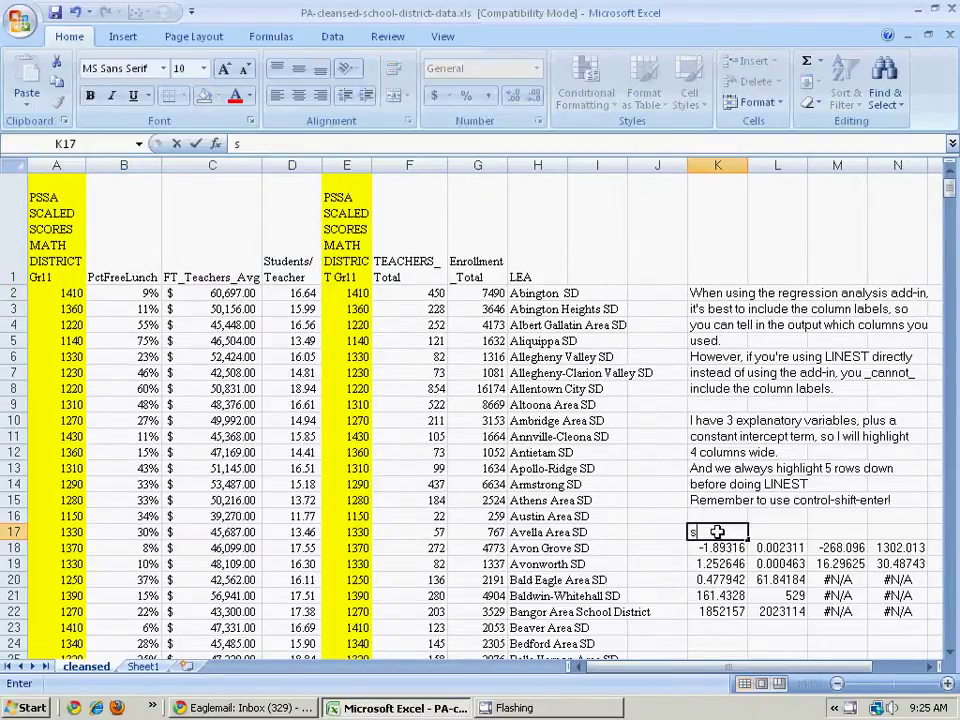
{"action": "type", "text": "tudent/tea"}
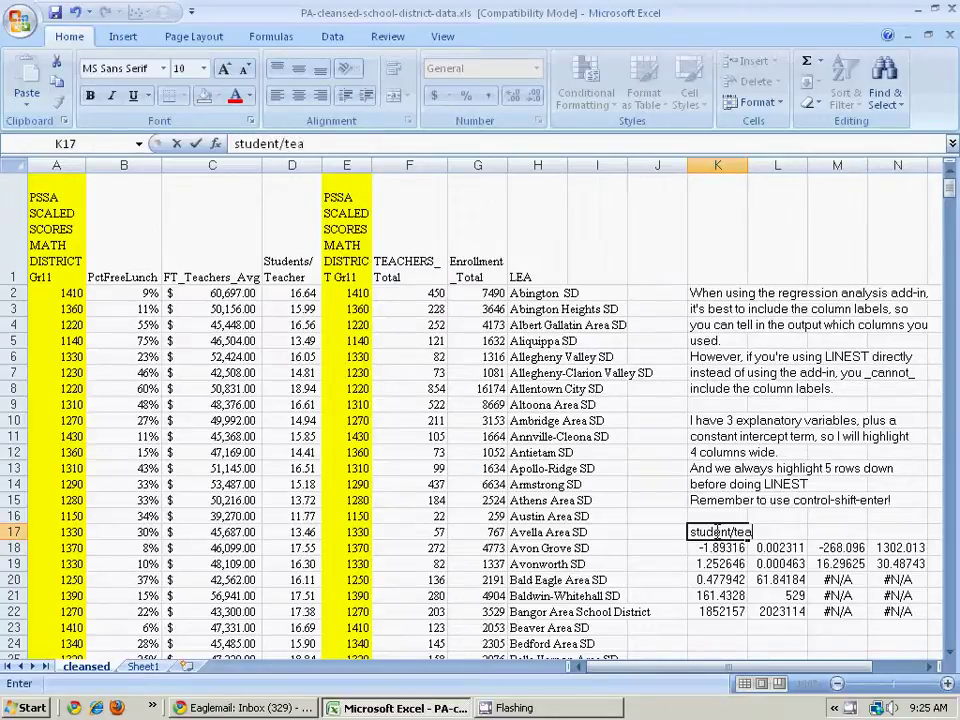
{"action": "type", "text": "cher ratio"}
{"action": "key", "text": "Tab"}
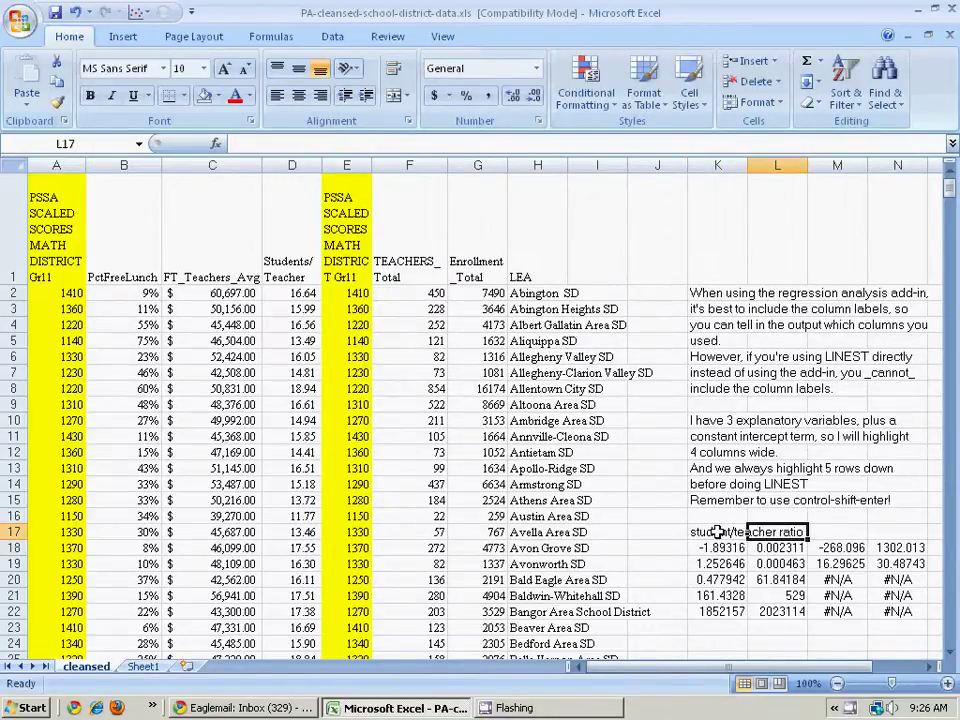
{"action": "type", "text": "Salary"}
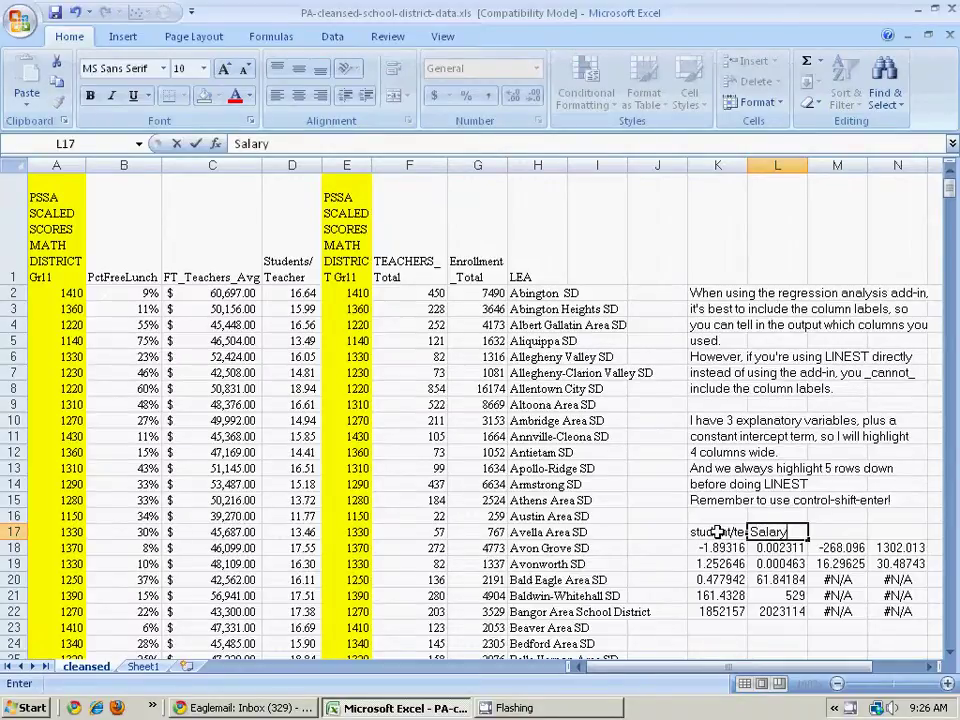
{"action": "key", "text": "Tab"}
{"action": "type", "text": "Pc"}
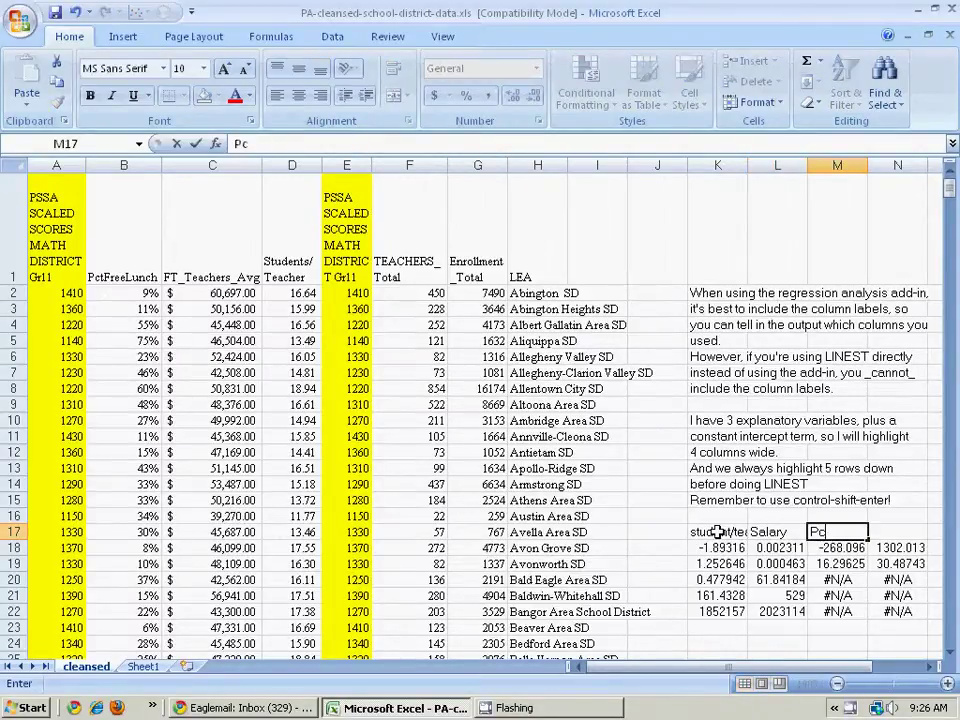
{"action": "type", "text": "tFreeLunch"}
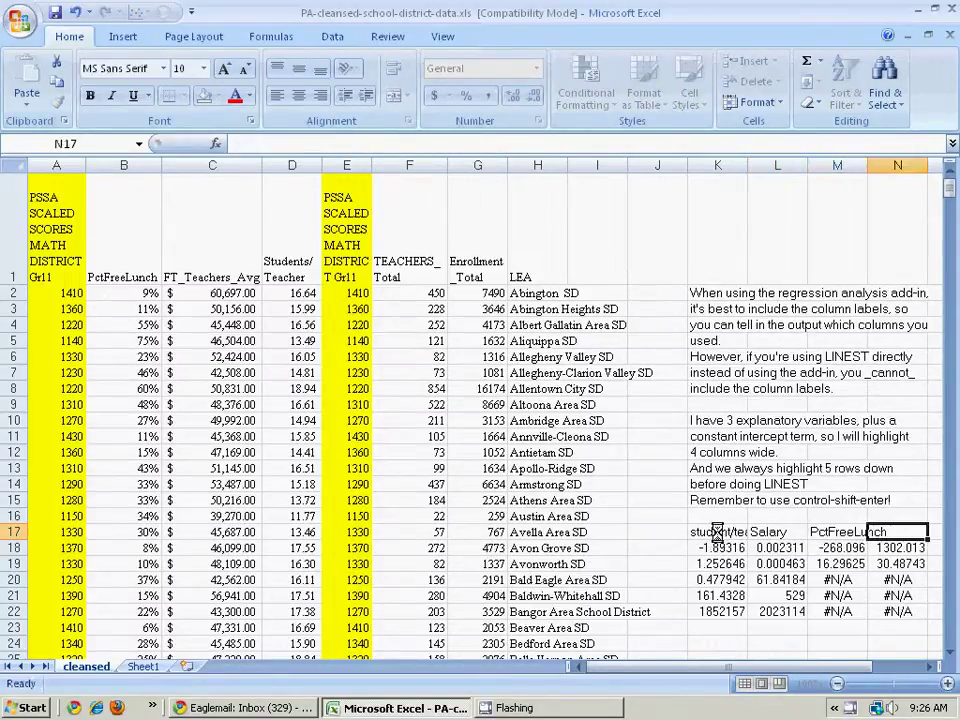
{"action": "key", "text": "Tab"}
{"action": "type", "text": "Int"}
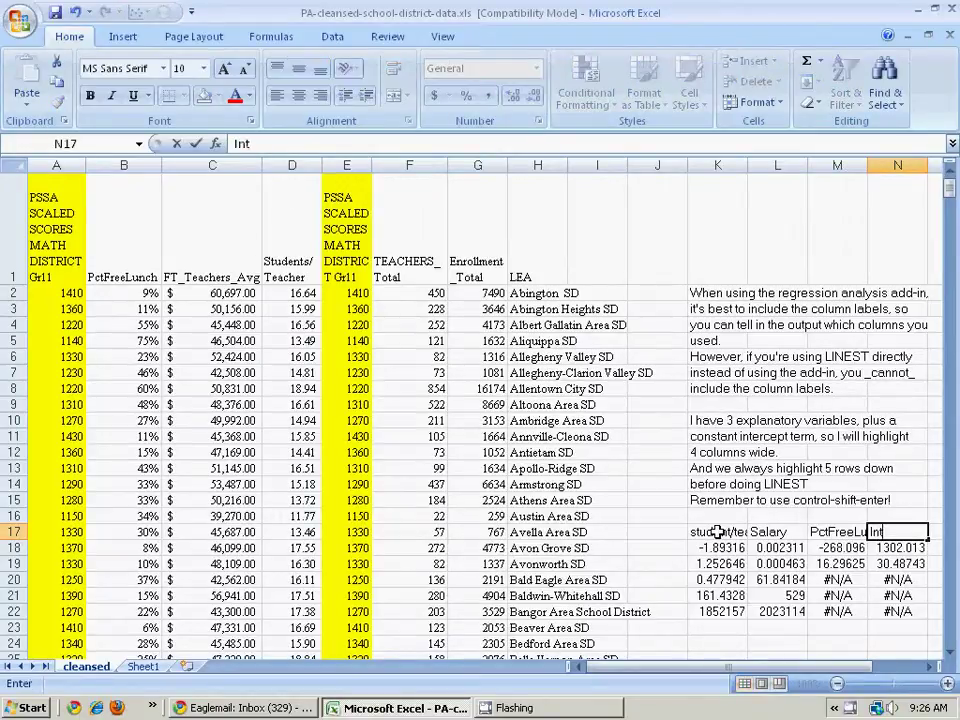
{"action": "type", "text": "ercept"}
{"action": "key", "text": "Return"}
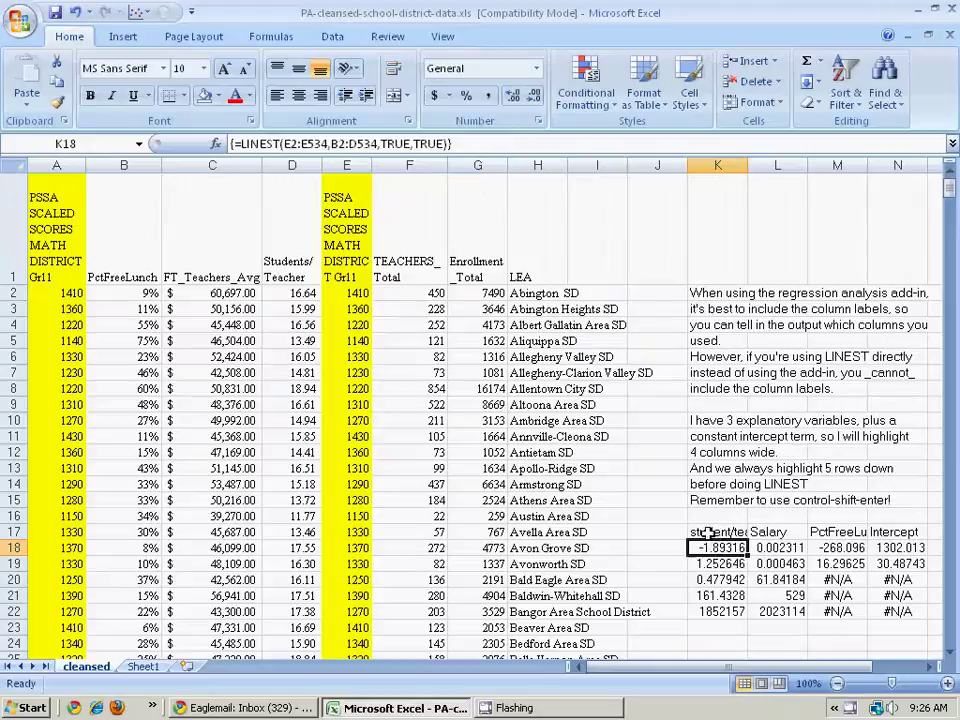
Step: Select the four coefficient labels in row 17 to review their order
{"action": "scroll", "coordinate": [704, 548], "scroll_direction": "down", "scroll_amount": 1}
{"action": "scroll", "coordinate": [704, 548], "scroll_direction": "up", "scroll_amount": 1}
{"action": "scroll", "coordinate": [704, 548], "scroll_direction": "down", "scroll_amount": 1}
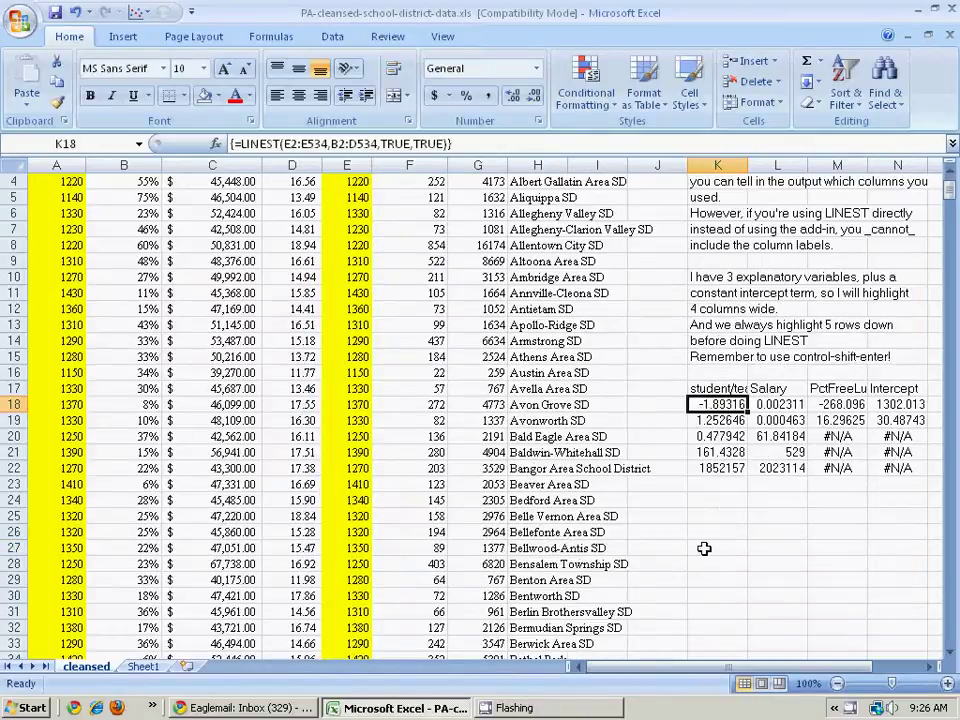
{"action": "left_click", "coordinate": [727, 390]}
{"action": "left_click_drag", "start_coordinate": [727, 390], "coordinate": [885, 388]}
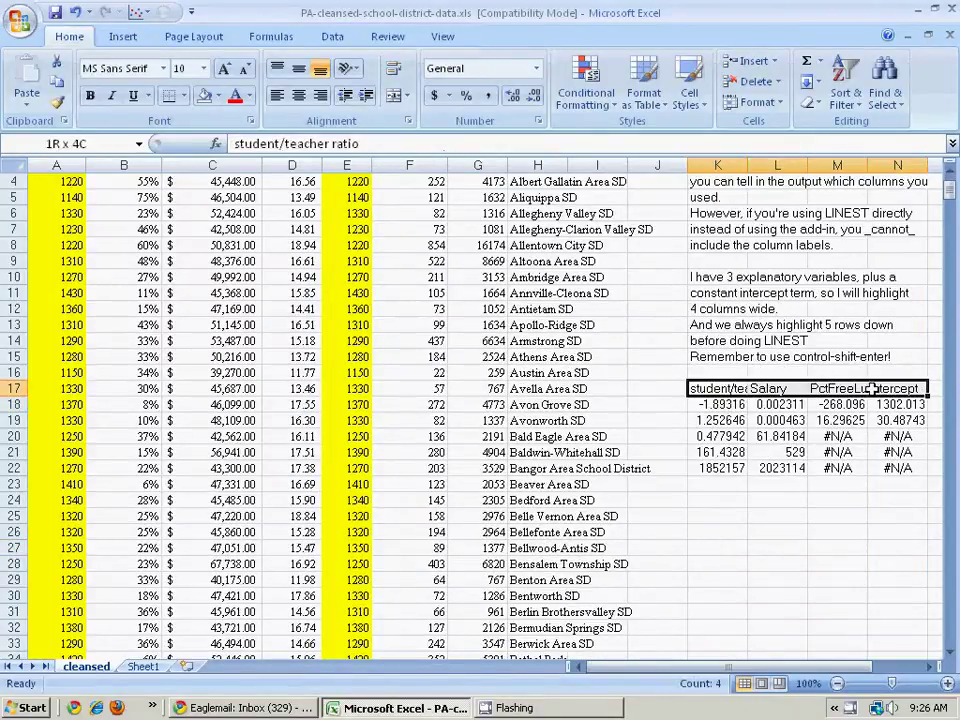
Step: Enter intercept, PctFreeLunch, Salary and student/teacher ratio across K25:N25
{"action": "left_click", "coordinate": [718, 516]}
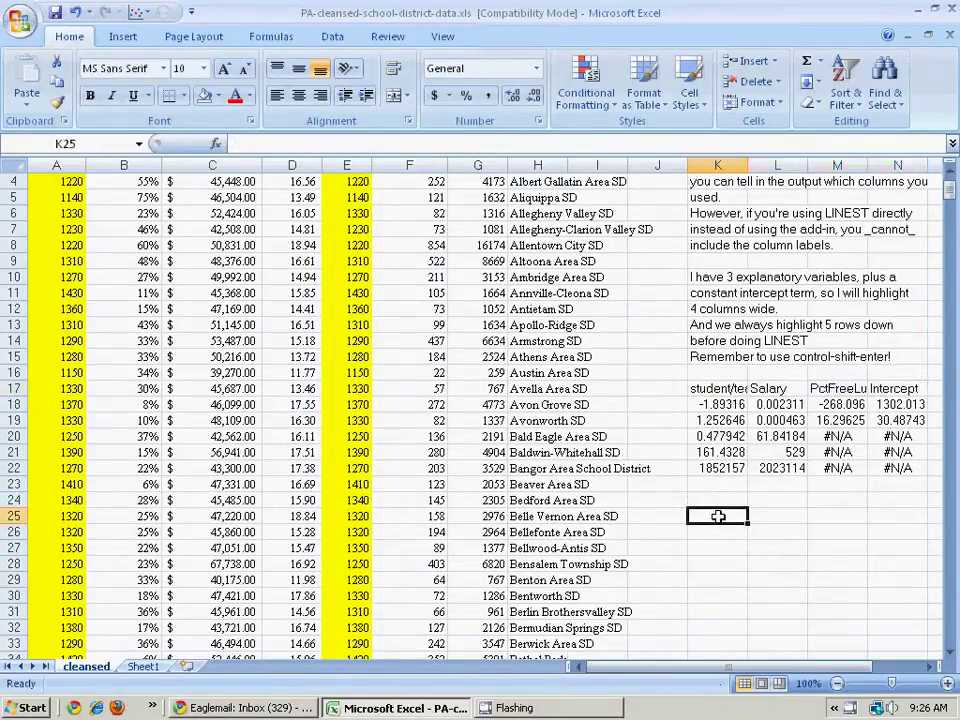
{"action": "type", "text": "intercept"}
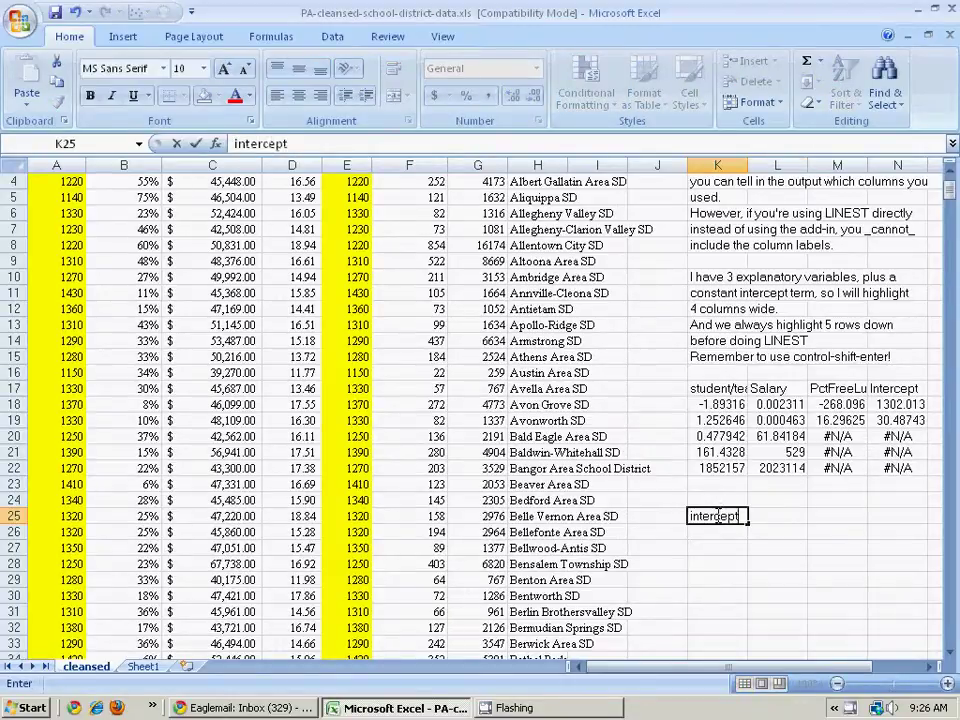
{"action": "key", "text": "Tab"}
{"action": "type", "text": "PctF"}
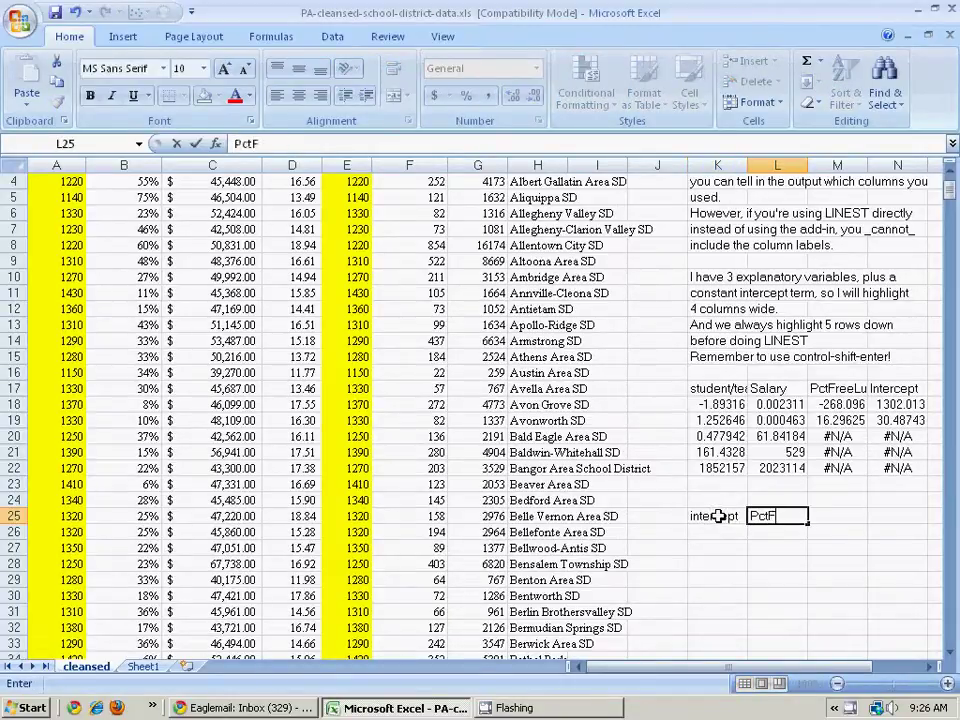
{"action": "type", "text": "reeLunch"}
{"action": "key", "text": "Tab"}
{"action": "type", "text": "Salary"}
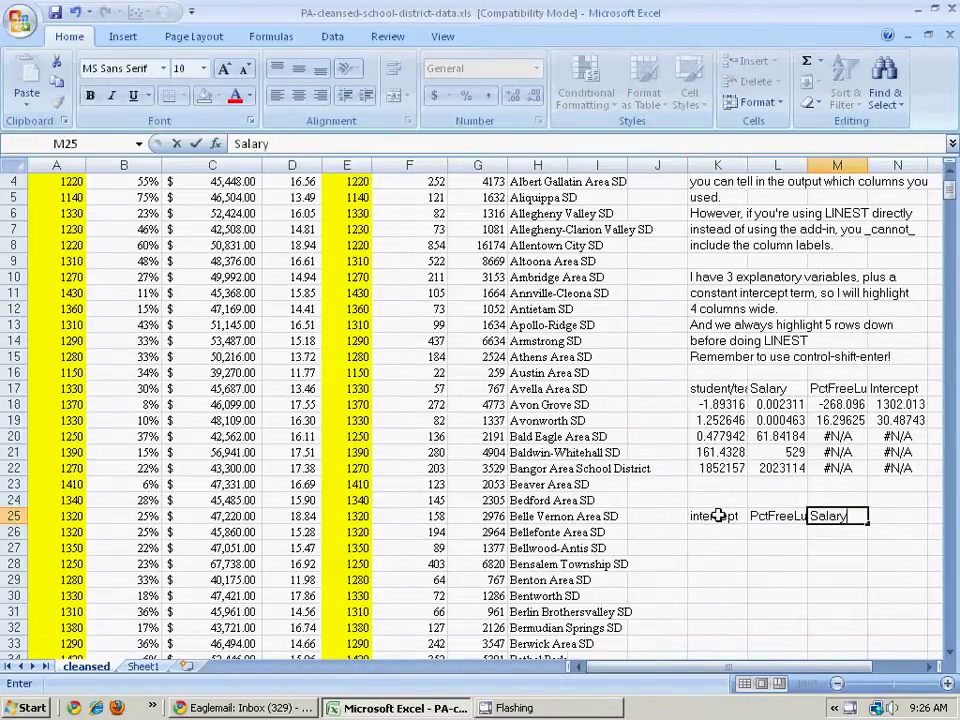
{"action": "key", "text": "Tab"}
{"action": "type", "text": "st"}
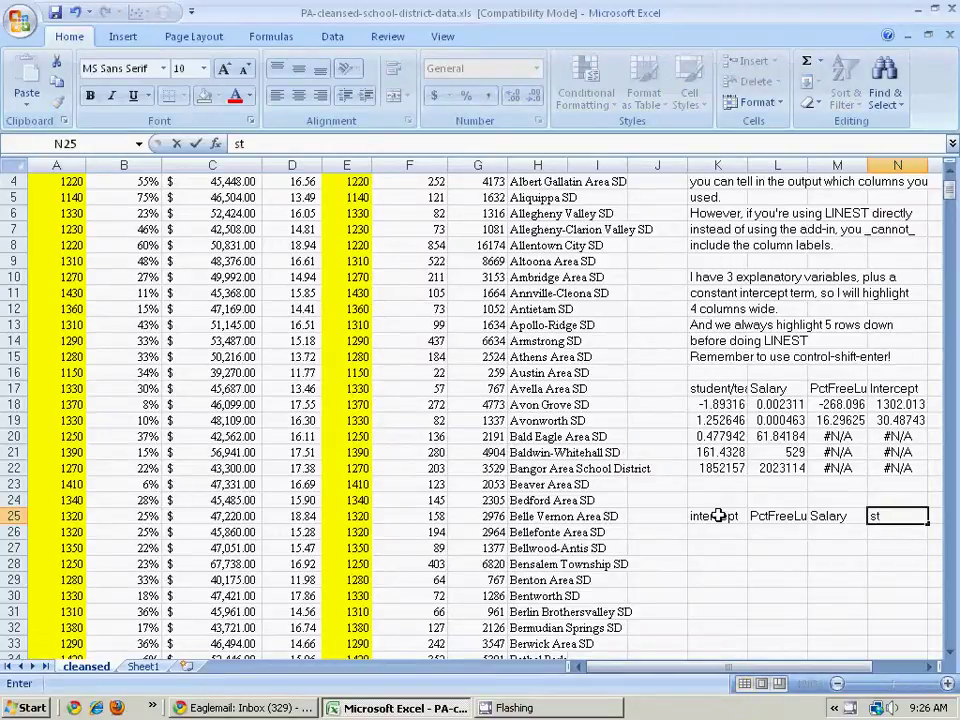
{"action": "type", "text": "udent/teacher ratio"}
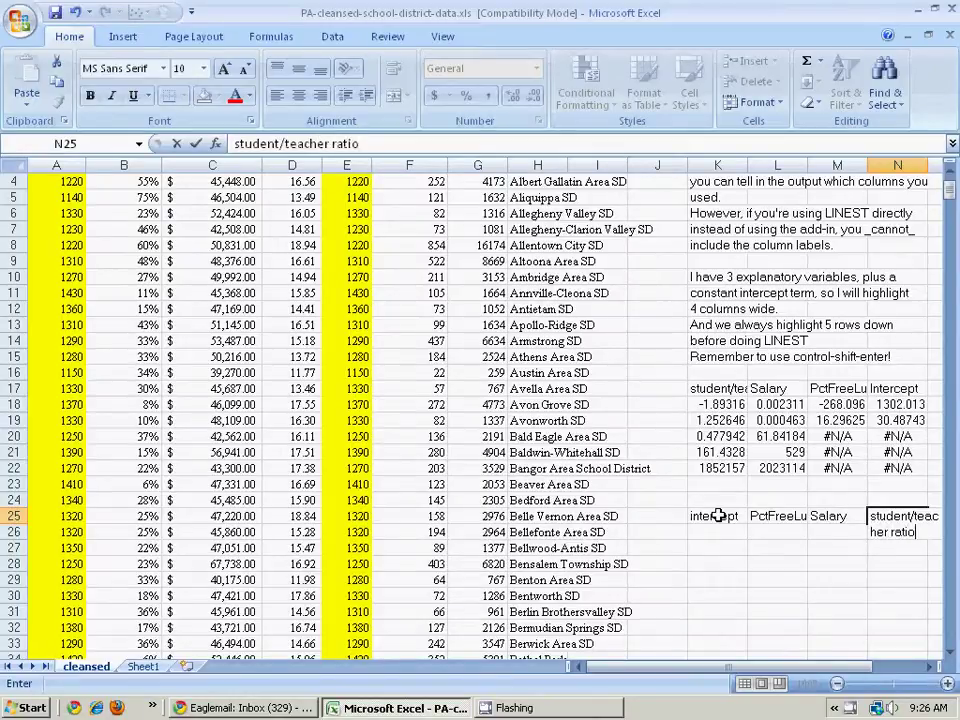
{"action": "key", "text": "Return"}
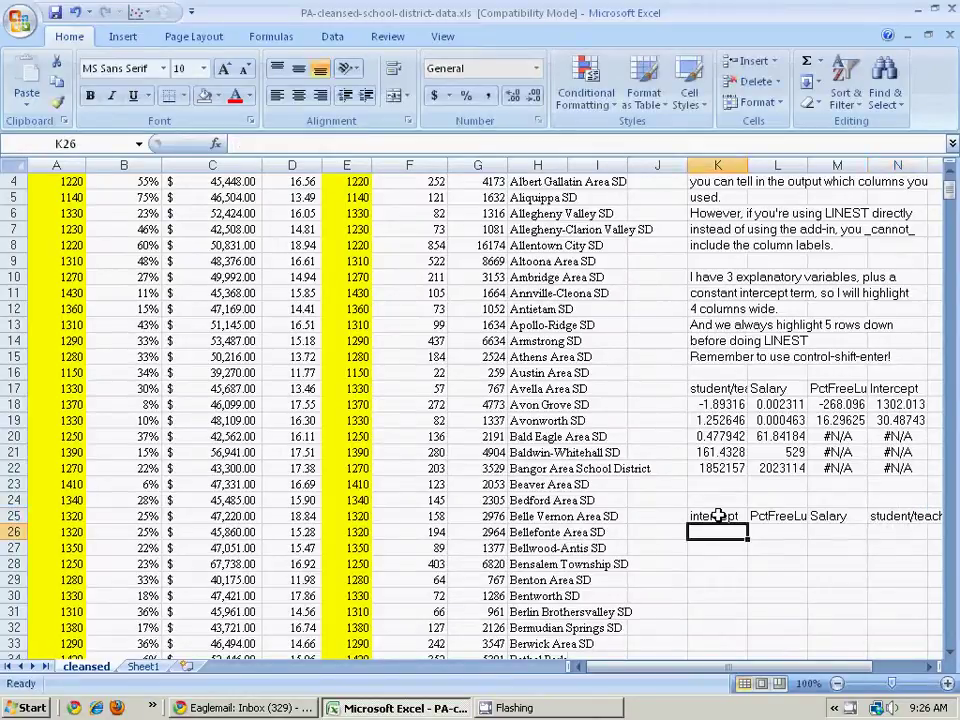
Step: Link K26 to N18 (1302.013) and L26 to M18 (-268.096)
{"action": "type", "text": "="}
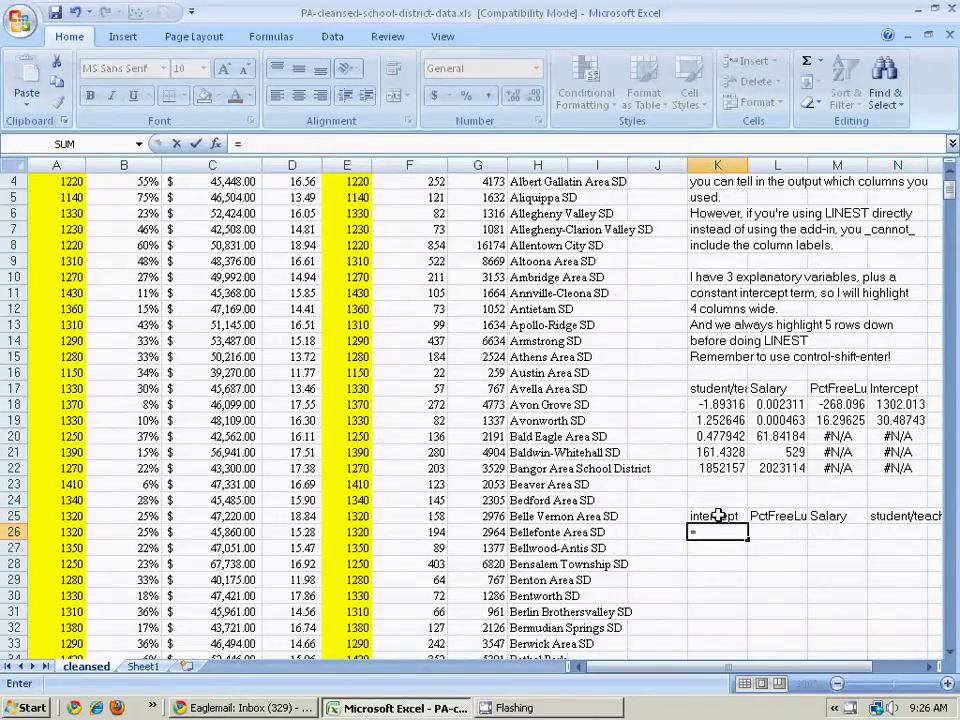
{"action": "left_click", "coordinate": [893, 403]}
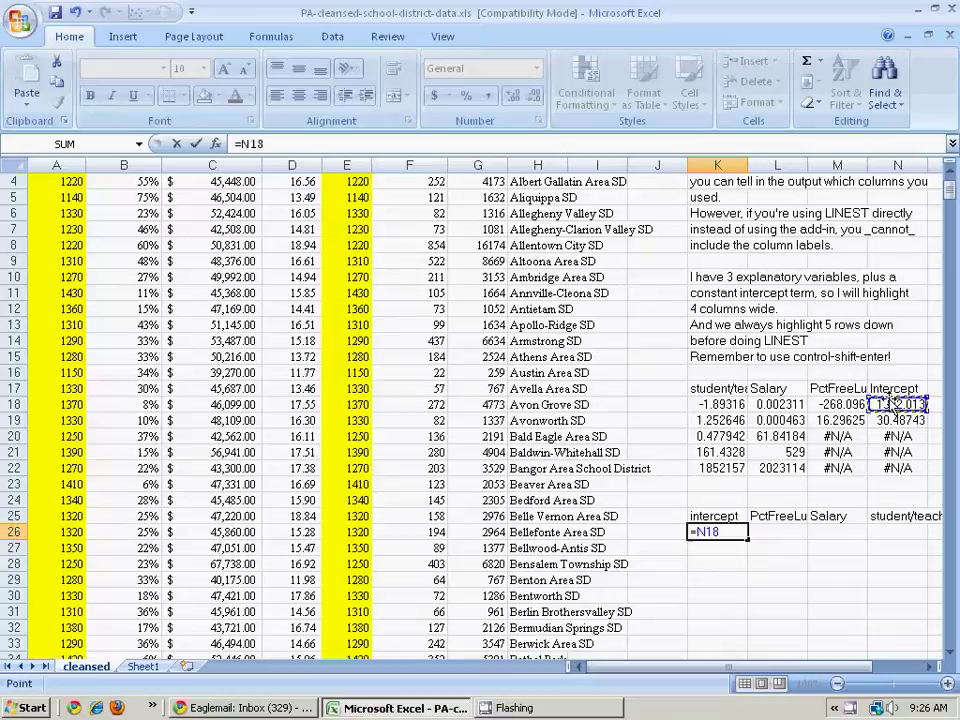
{"action": "key", "text": "Tab"}
{"action": "type", "text": "="}
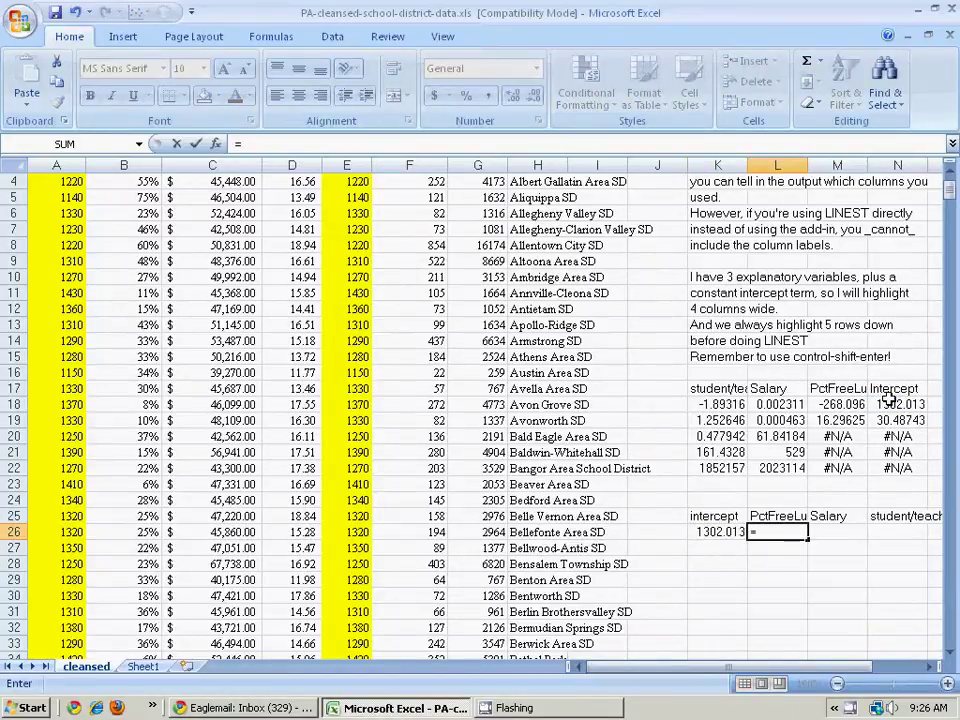
{"action": "left_click", "coordinate": [846, 404]}
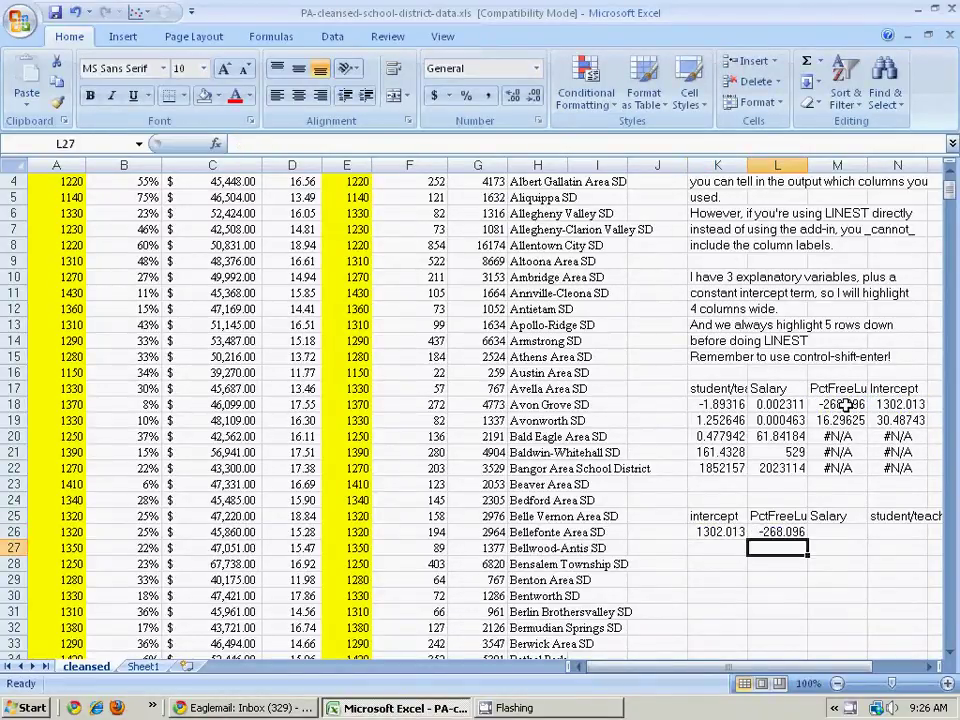
{"action": "key", "text": "Up"}
Step: Link M26 to L18 (0.002311) and N26 to K18 (-1.89316)
{"action": "key", "text": "Right"}
{"action": "type", "text": "="}
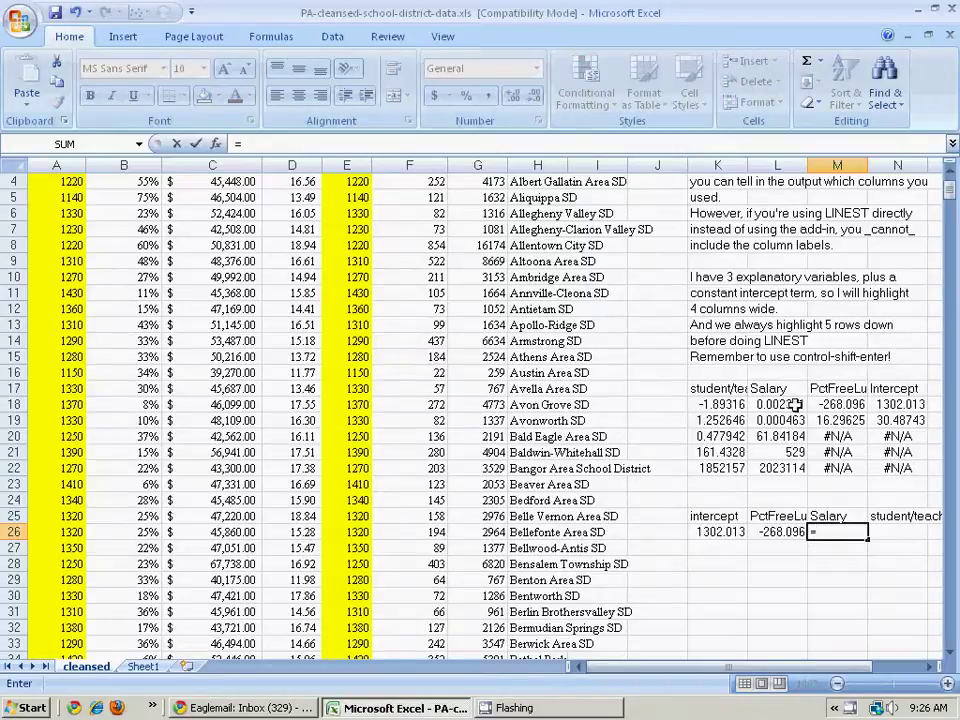
{"action": "left_click", "coordinate": [792, 404]}
{"action": "key", "text": "Return"}
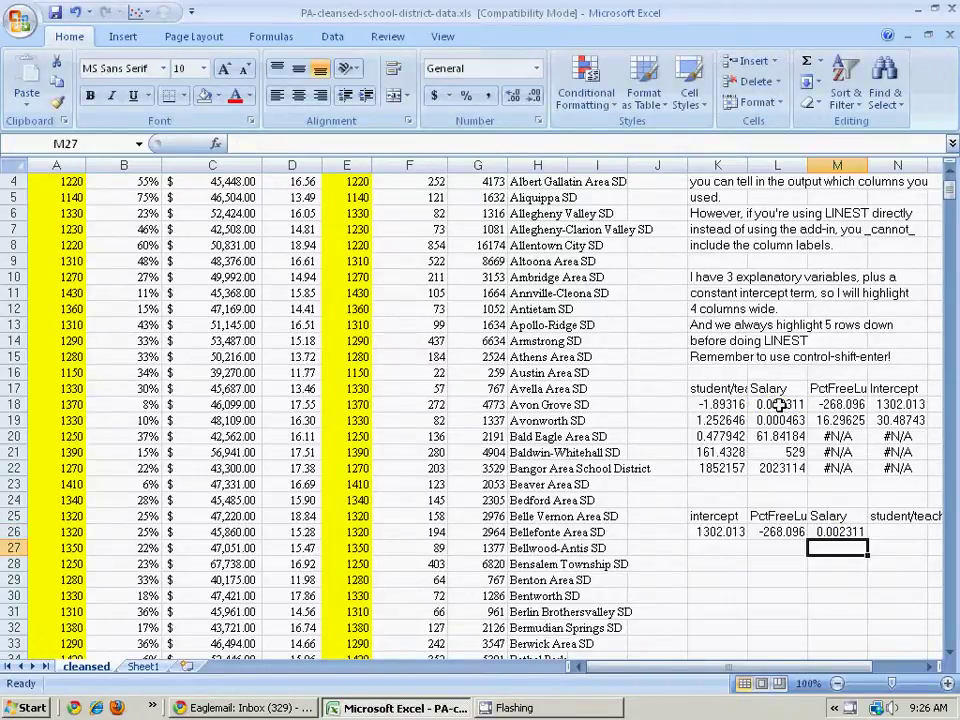
{"action": "key", "text": "Up"}
{"action": "key", "text": "Right"}
{"action": "type", "text": "="}
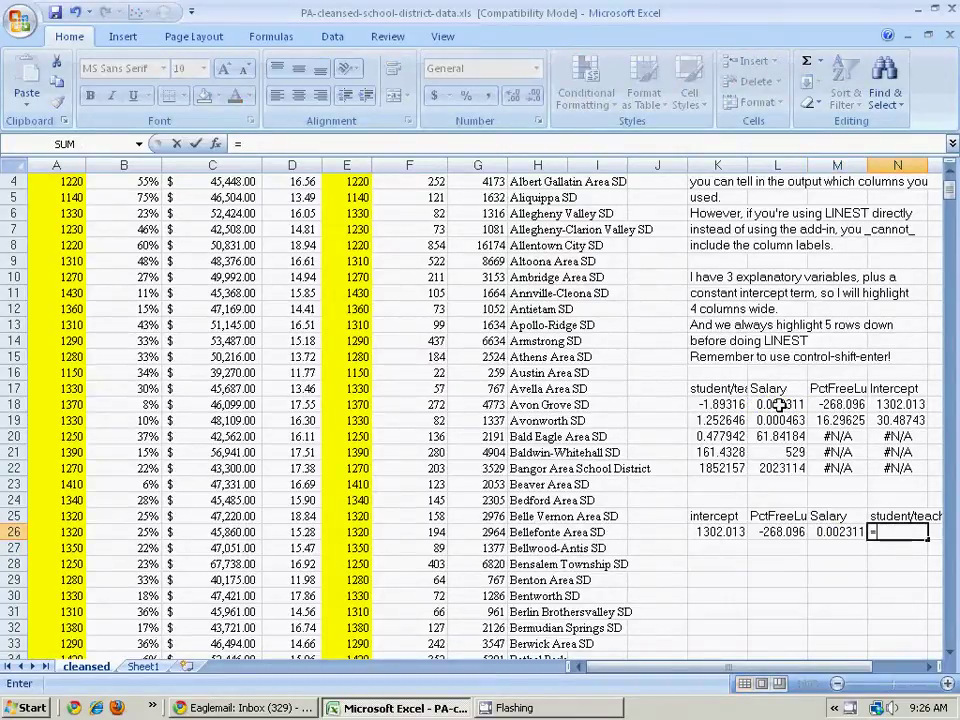
{"action": "left_click", "coordinate": [733, 404]}
{"action": "key", "text": "Return"}
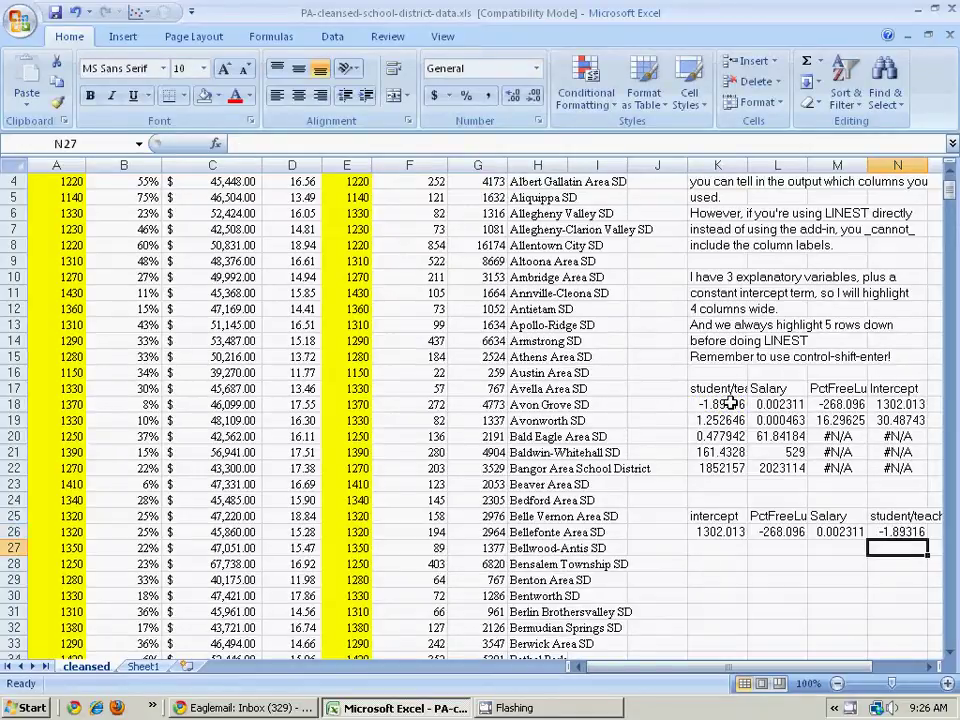
Step: Insert two blank columns F and G before TEACHERS_Total and remove their yellow fill
{"action": "scroll", "coordinate": [447, 330], "scroll_direction": "up", "scroll_amount": 1}
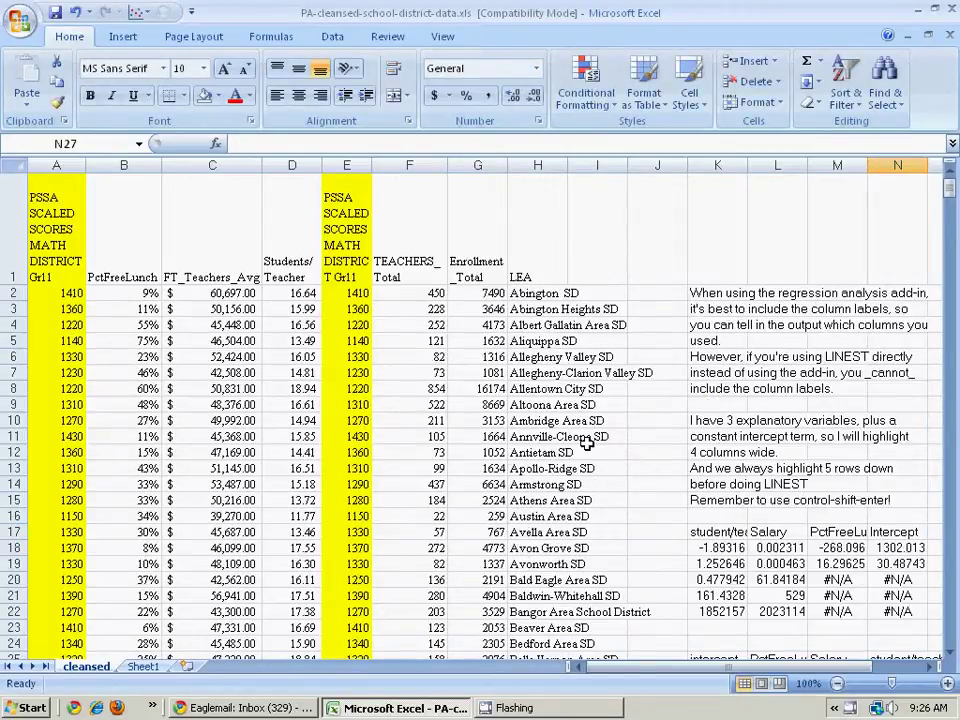
{"action": "left_click", "coordinate": [397, 165]}
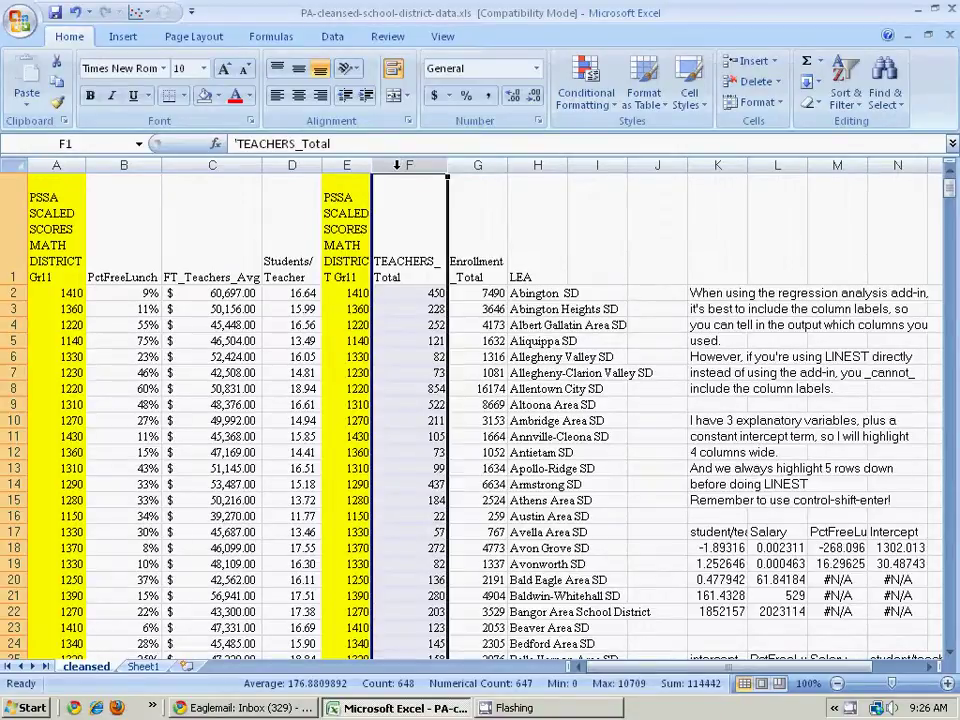
{"action": "right_click", "coordinate": [397, 165]}
{"action": "left_click", "coordinate": [432, 266]}
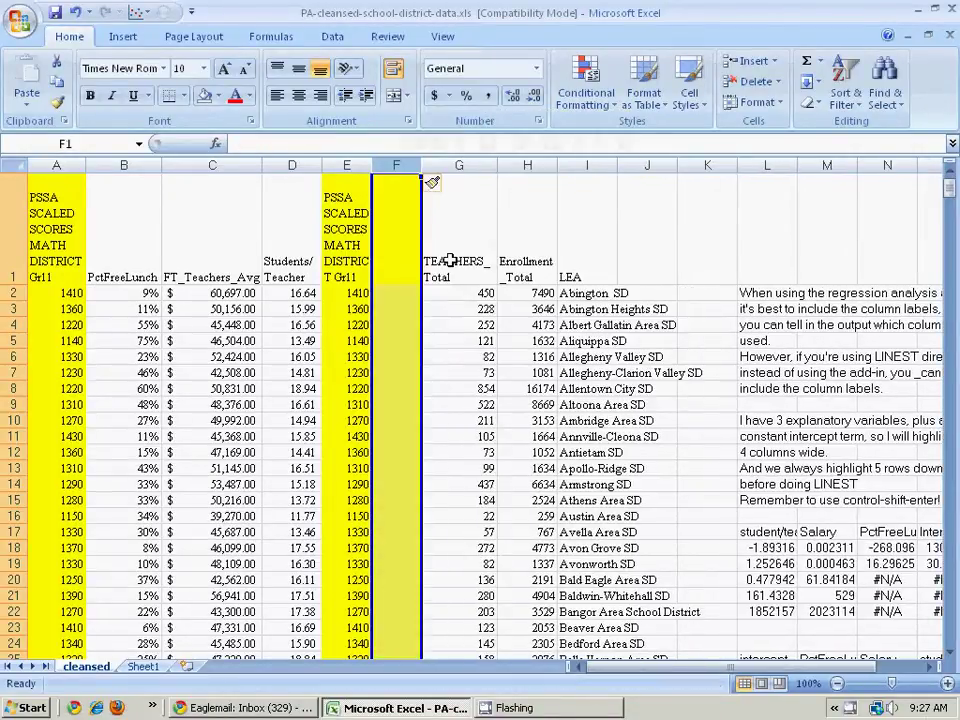
{"action": "right_click", "coordinate": [397, 165]}
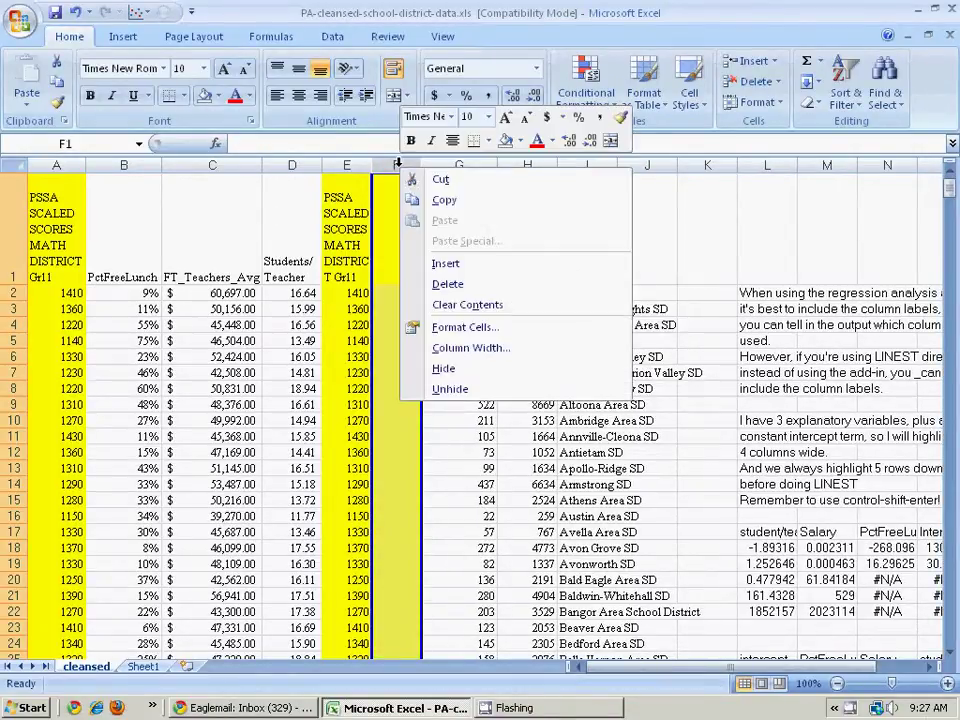
{"action": "left_click", "coordinate": [450, 265]}
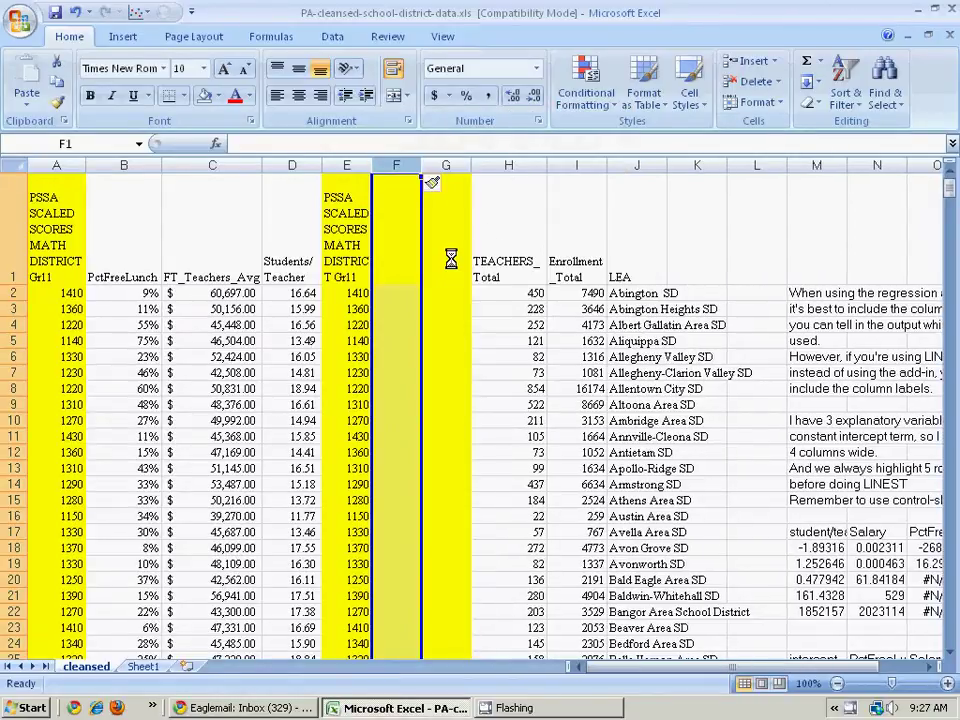
{"action": "left_click_drag", "start_coordinate": [401, 167], "coordinate": [444, 165]}
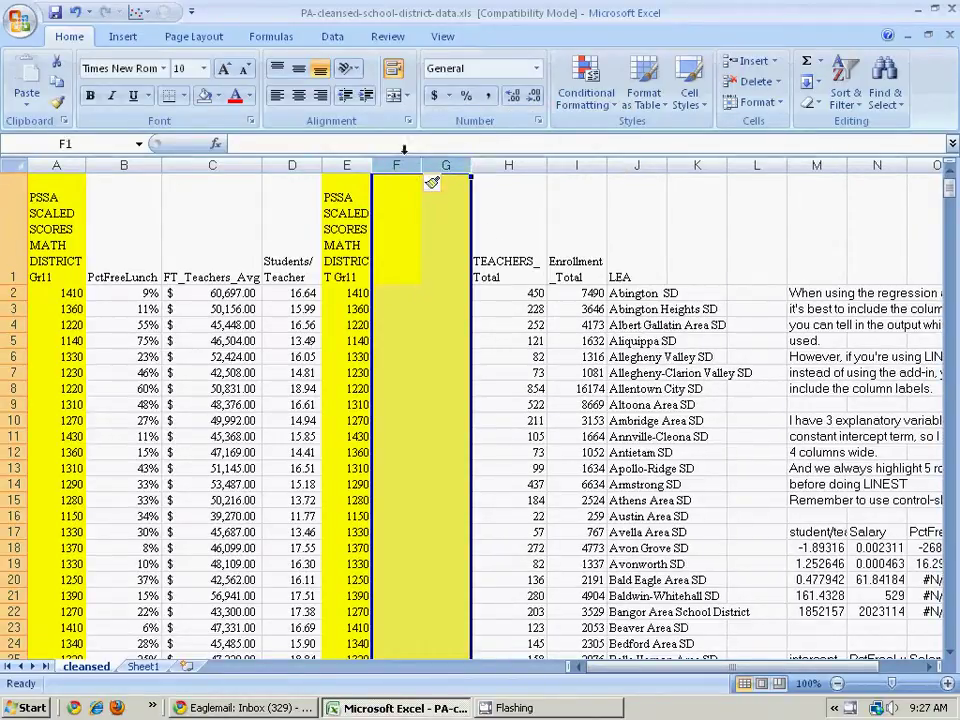
{"action": "left_click", "coordinate": [217, 96]}
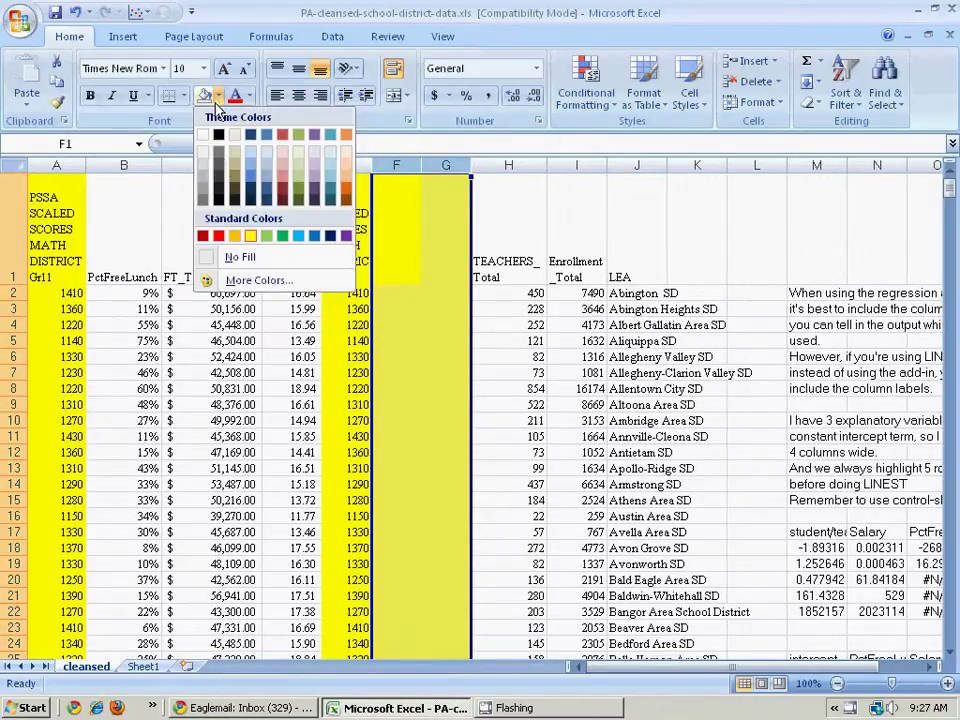
{"action": "left_click", "coordinate": [238, 257]}
Step: Head F1 and G1 as predicted and residuals, and start a formula in F2
{"action": "left_click", "coordinate": [383, 274]}
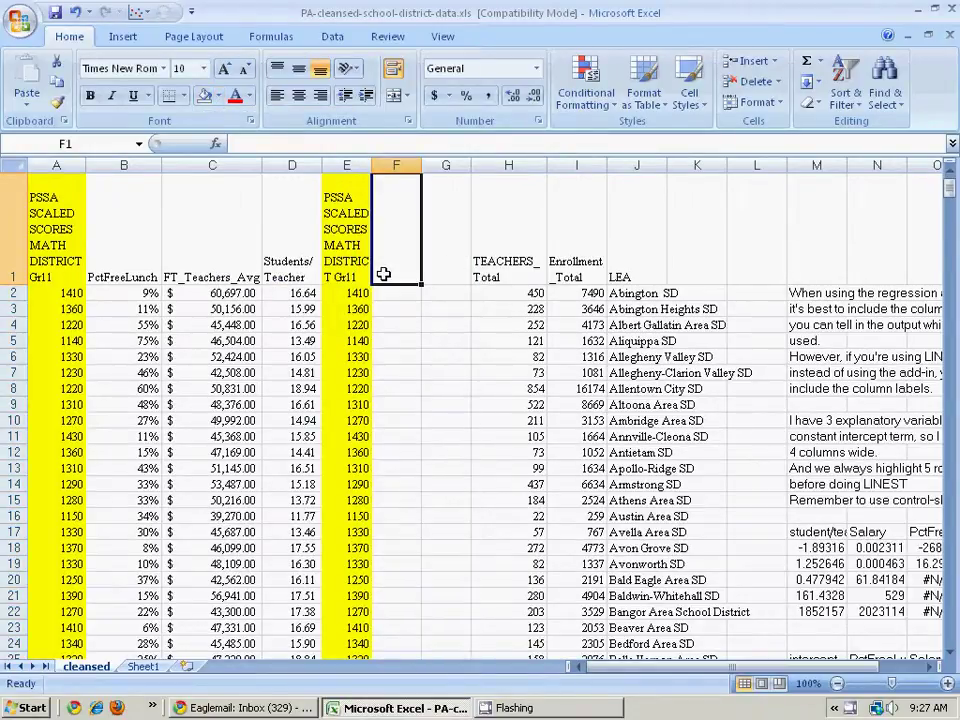
{"action": "type", "text": "predicted"}
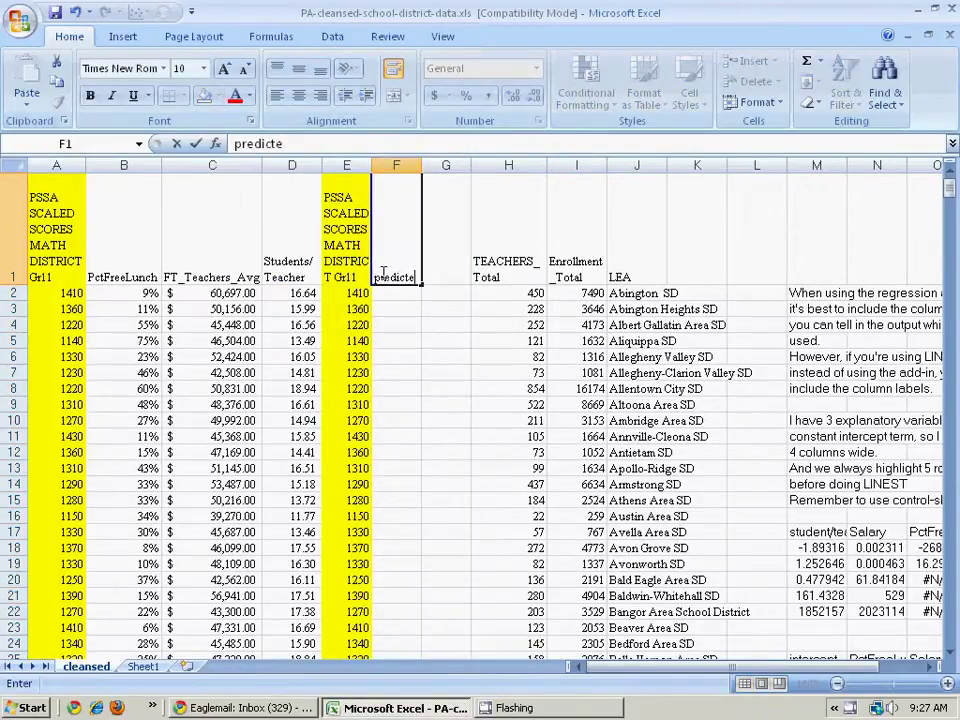
{"action": "key", "text": "Tab"}
{"action": "type", "text": "resi"}
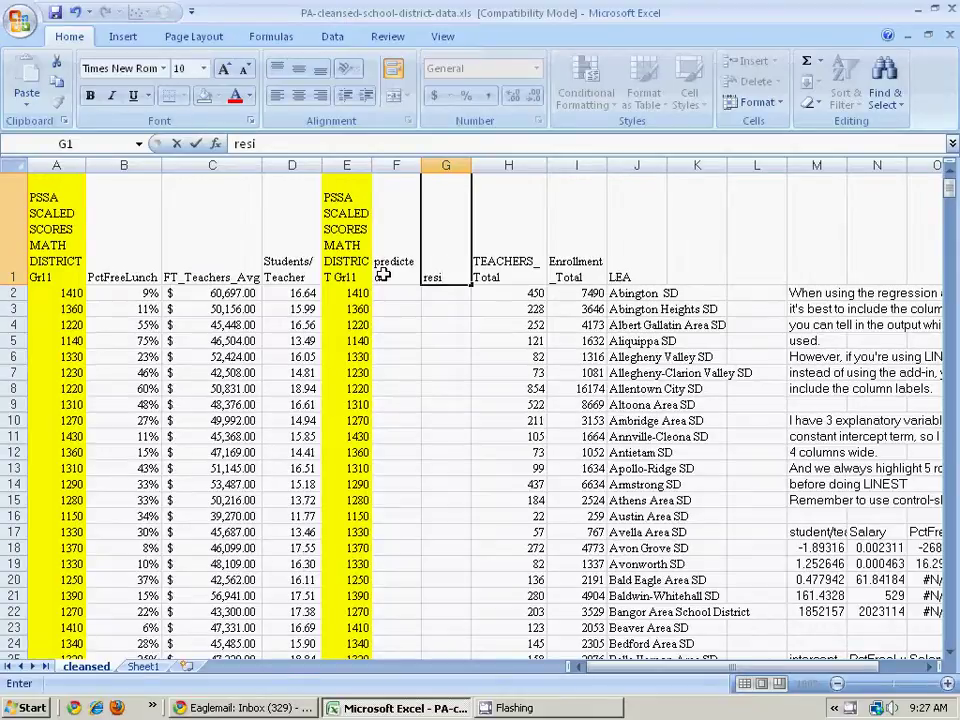
{"action": "type", "text": "duals"}
{"action": "key", "text": "Return"}
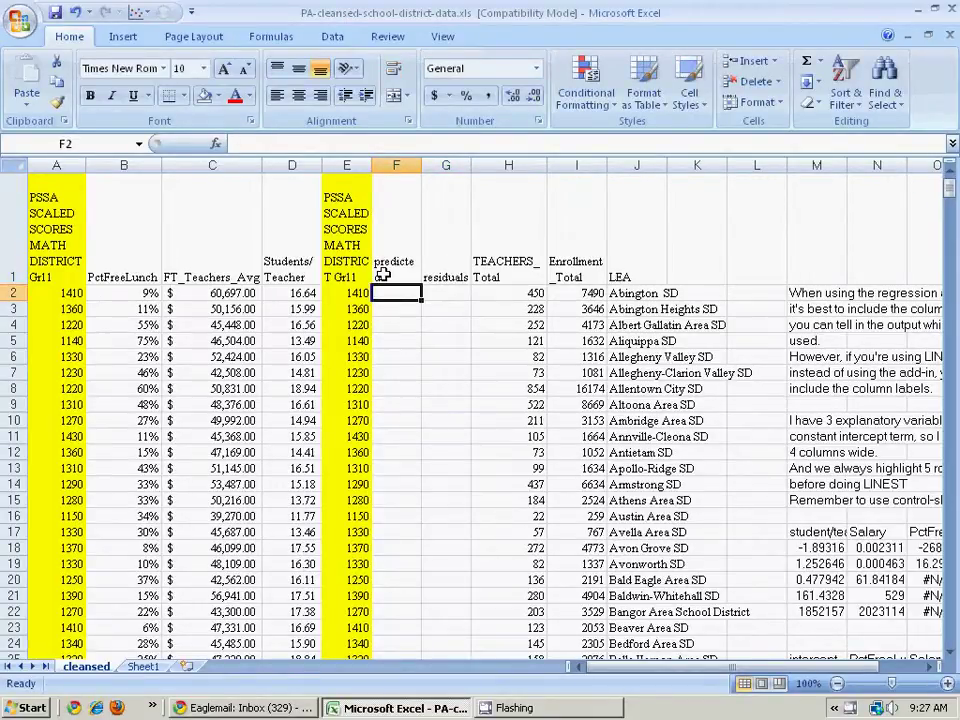
{"action": "type", "text": "="}
{"action": "scroll", "coordinate": [500, 310], "scroll_direction": "down", "scroll_amount": 1}
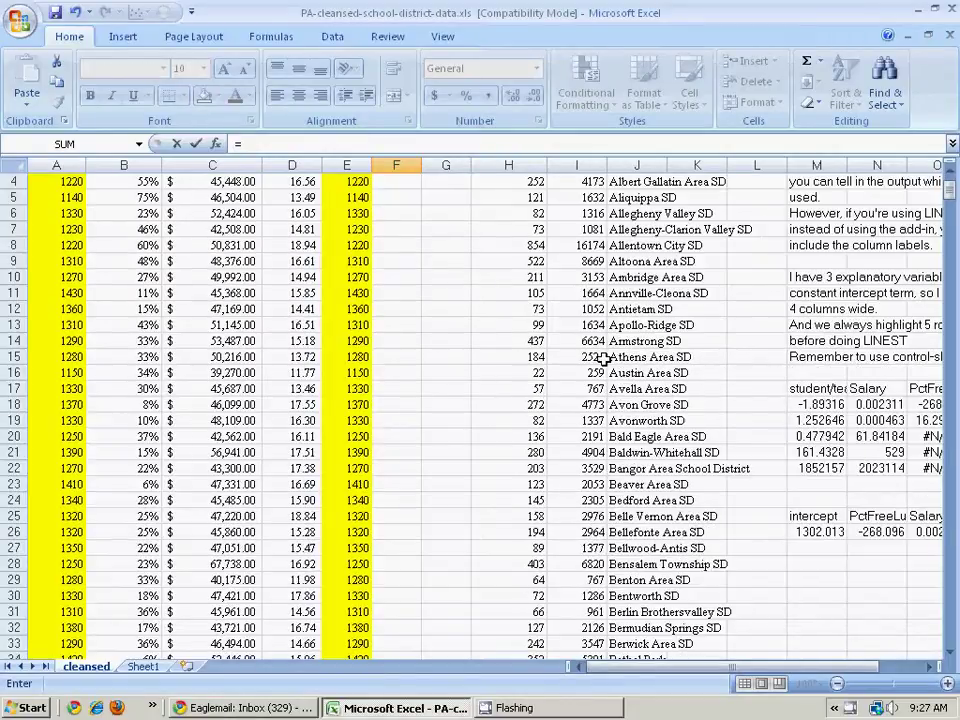
Step: Begin F2's formula with absolute $M$26 plus SUMPRODUCT of $N$26:$P$26
{"action": "left_click", "coordinate": [813, 532]}
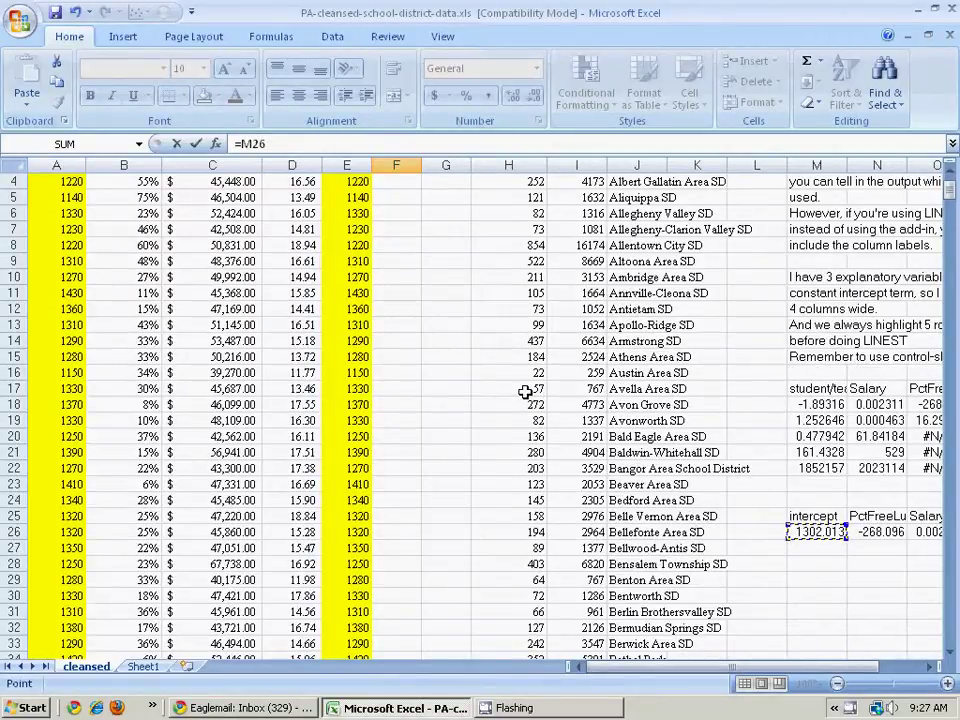
{"action": "scroll", "coordinate": [524, 392], "scroll_direction": "up", "scroll_amount": 1}
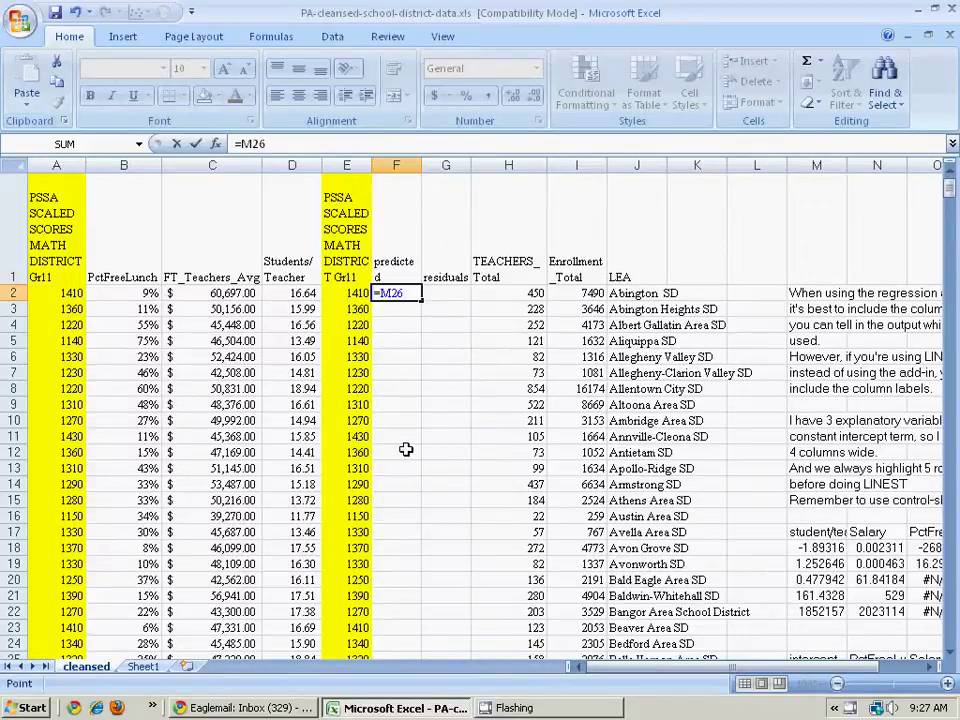
{"action": "key", "text": "F4"}
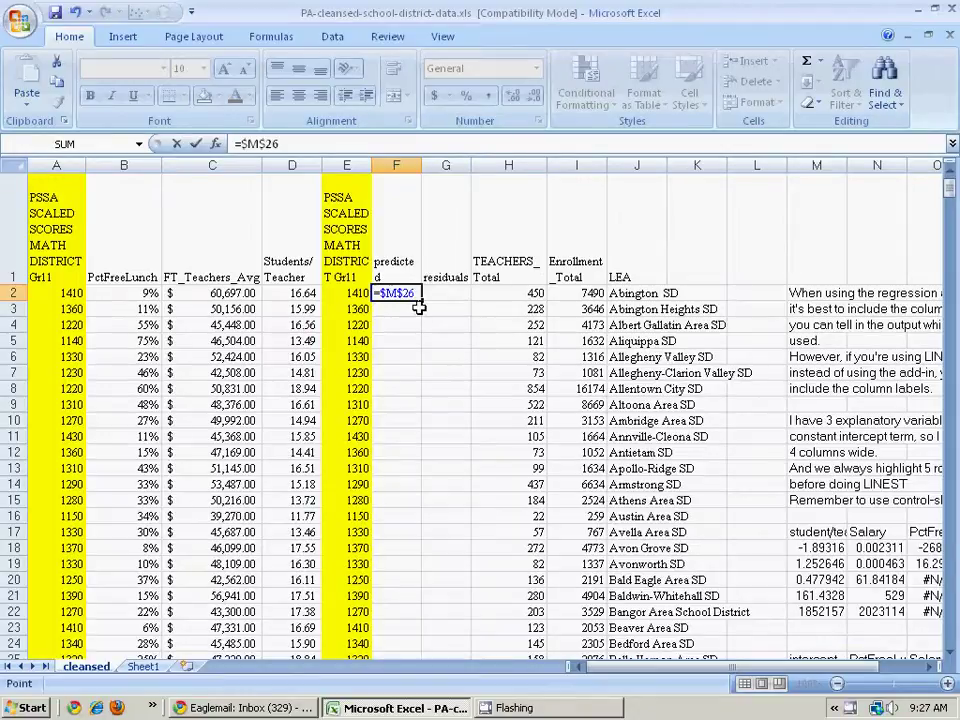
{"action": "type", "text": "+sumproduct("}
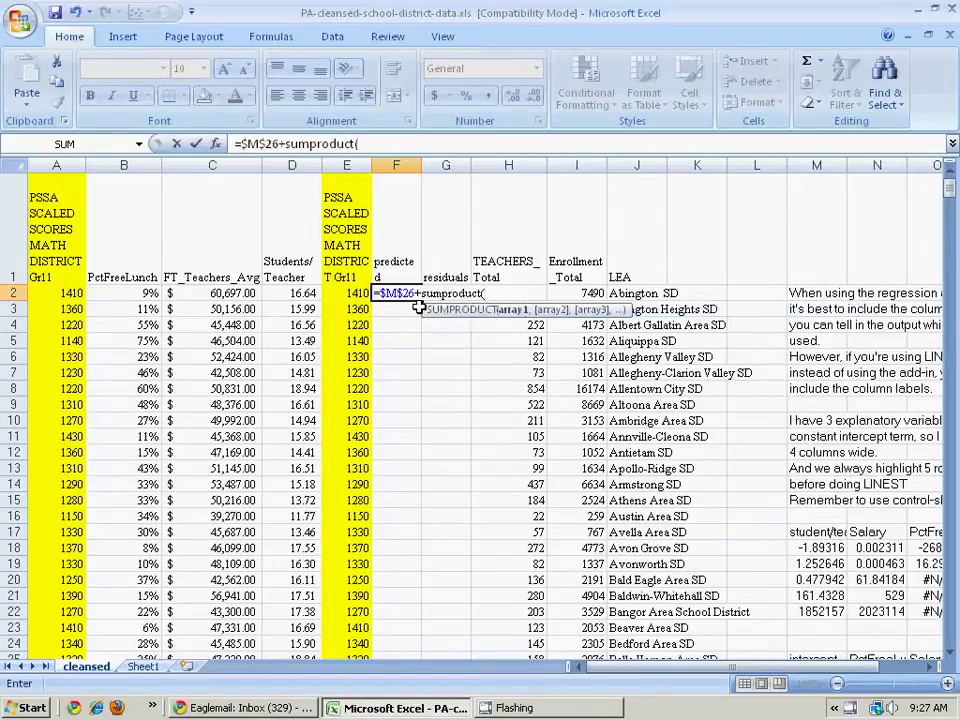
{"action": "scroll", "coordinate": [604, 416], "scroll_direction": "down", "scroll_amount": 1}
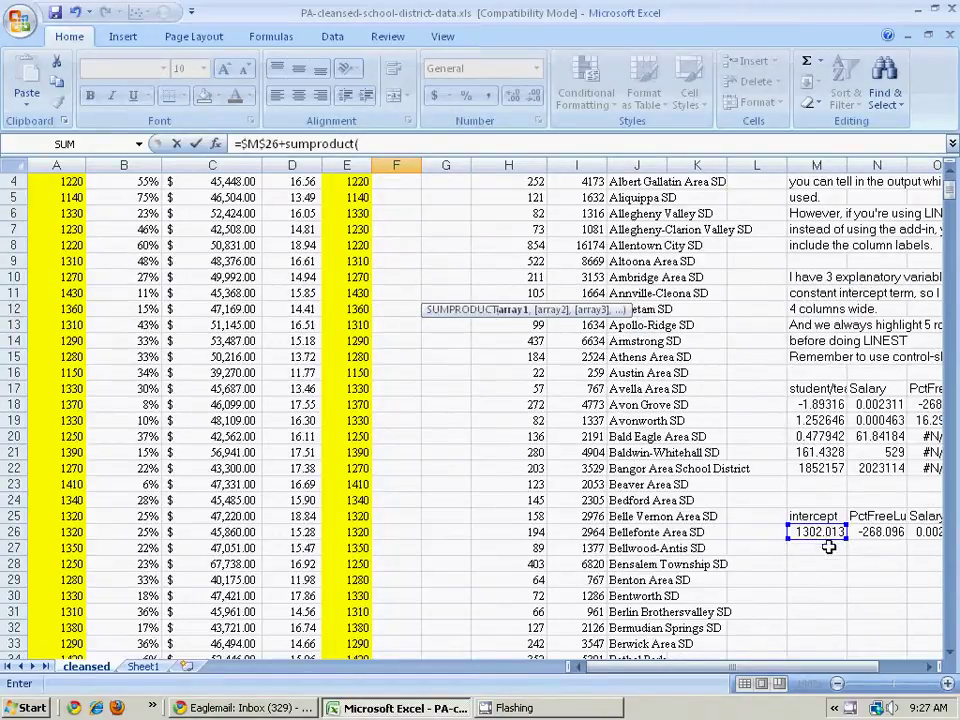
{"action": "left_click_drag", "start_coordinate": [795, 659], "coordinate": [806, 660]}
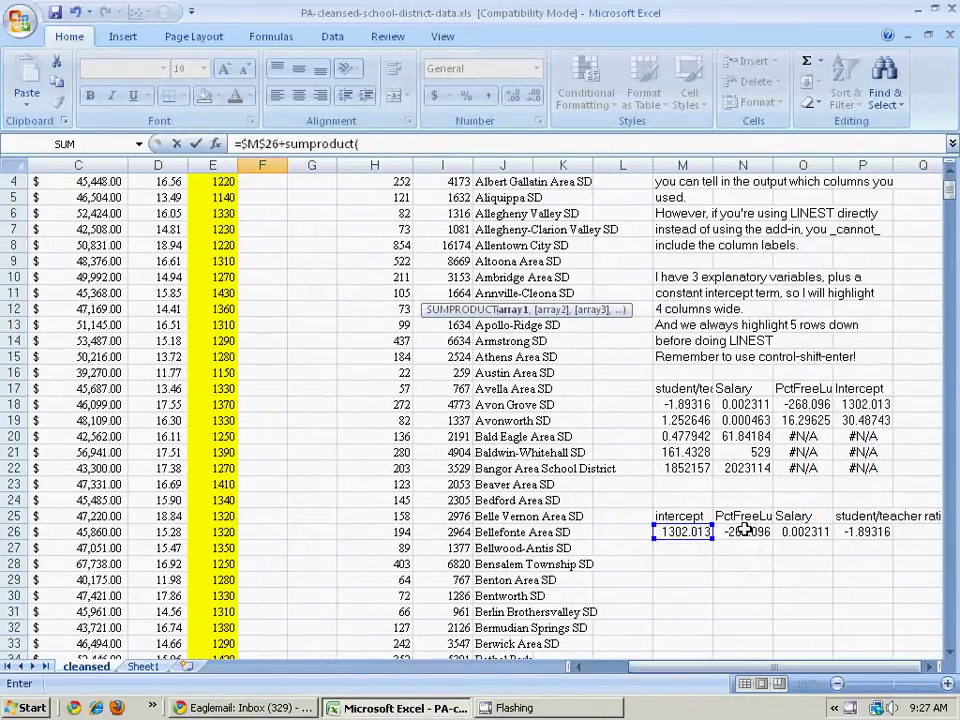
{"action": "left_click_drag", "start_coordinate": [760, 534], "coordinate": [880, 532]}
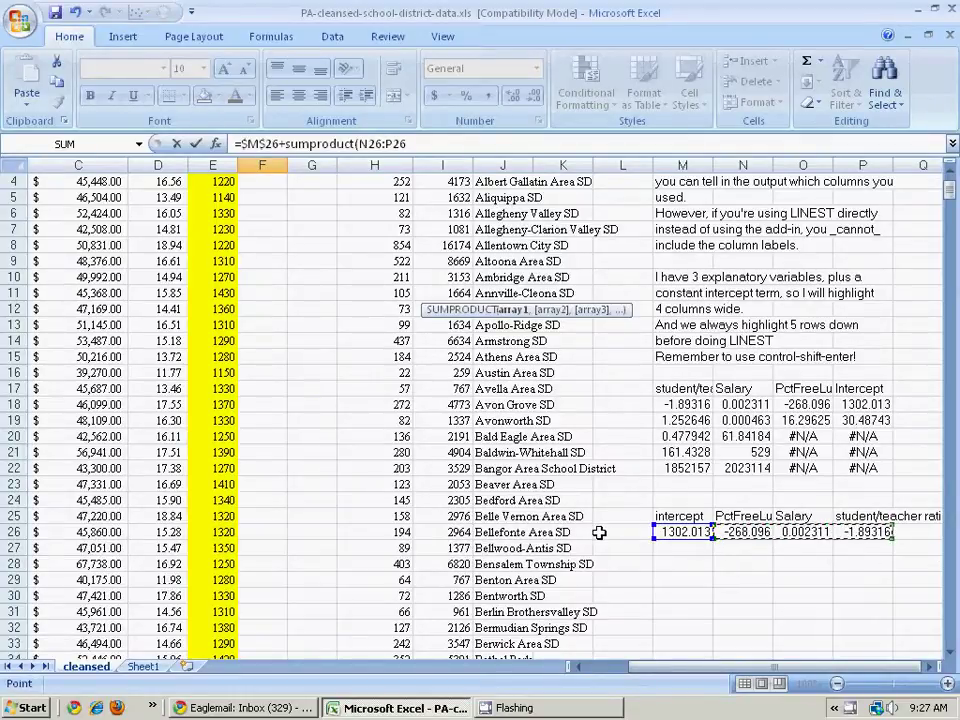
{"action": "key", "text": "F4"}
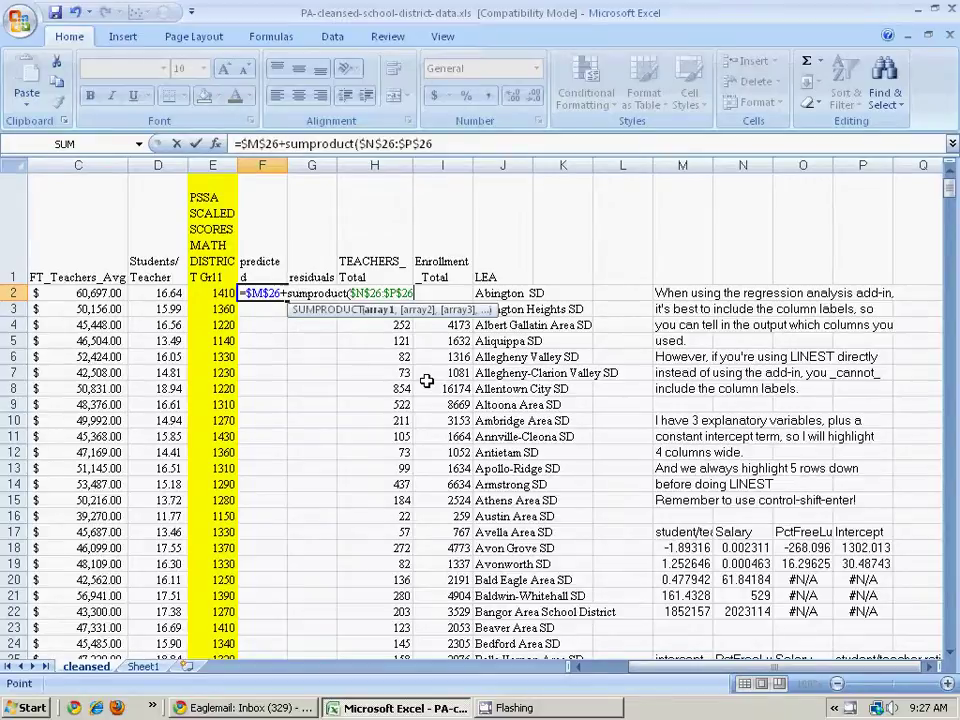
Step: Complete the SUMPRODUCT with B2:D2 and enter it, predicting 1387.194
{"action": "type", "text": ","}
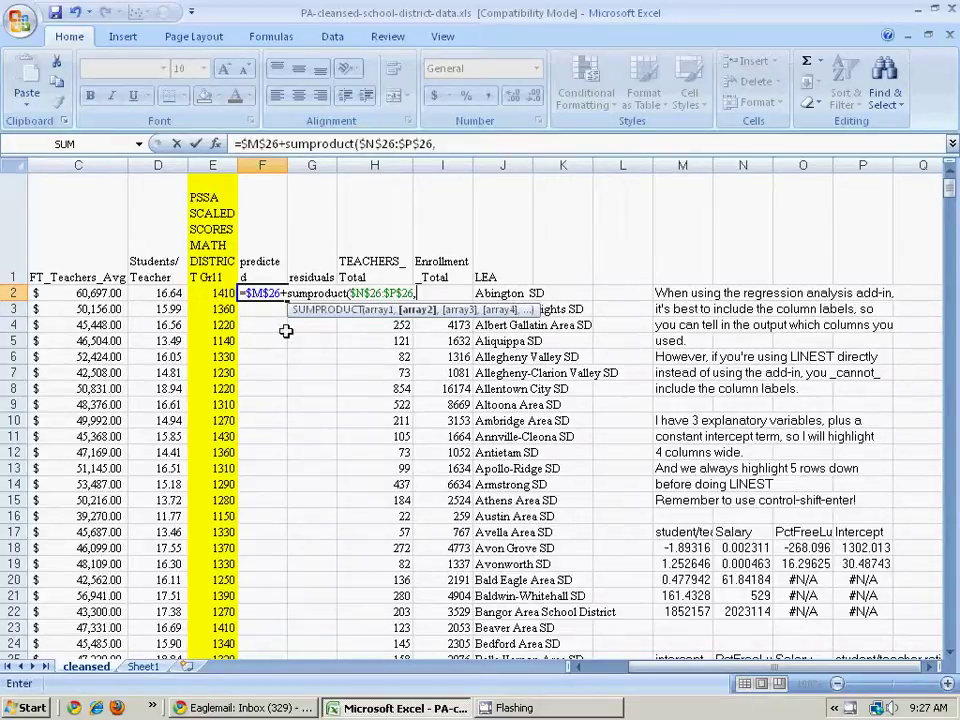
{"action": "left_click_drag", "start_coordinate": [651, 676], "coordinate": [600, 668]}
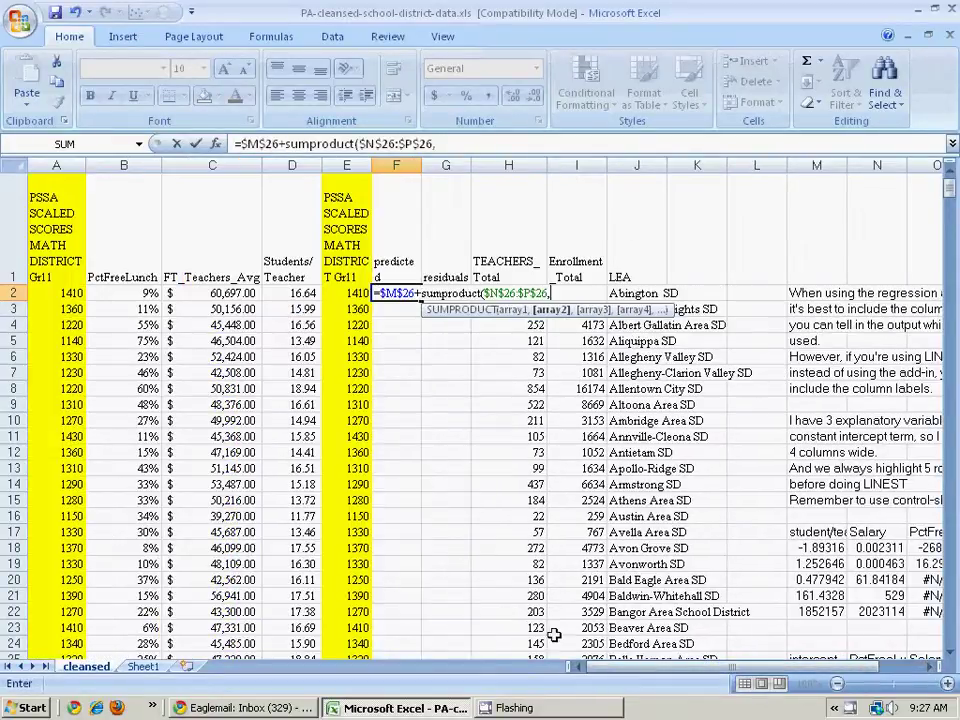
{"action": "left_click", "coordinate": [150, 293]}
{"action": "left_click_drag", "start_coordinate": [150, 293], "coordinate": [291, 293]}
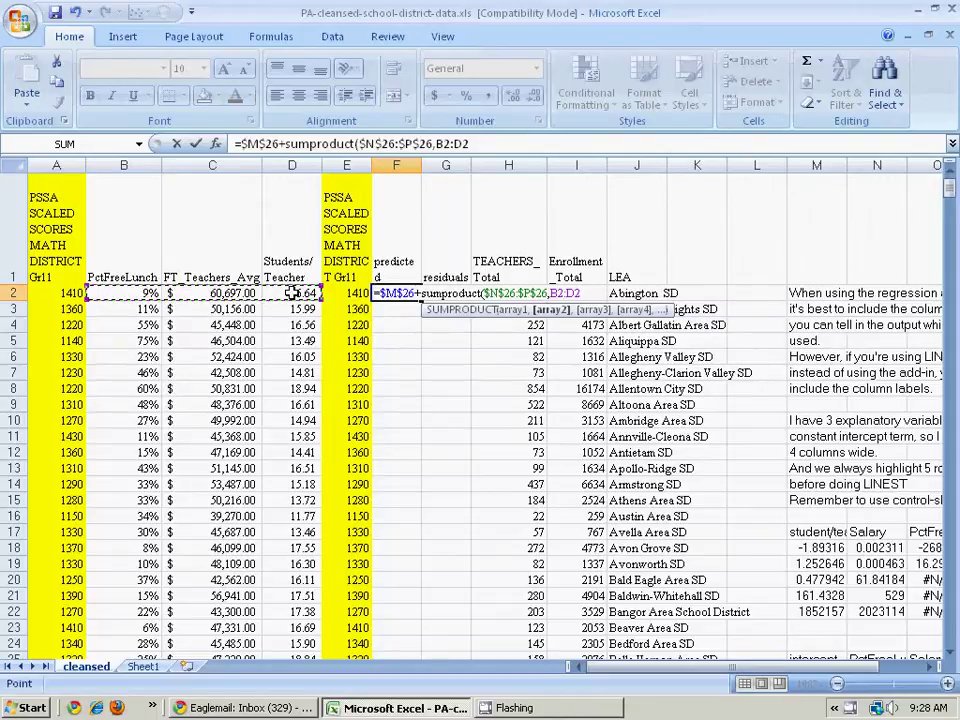
{"action": "type", "text": ")"}
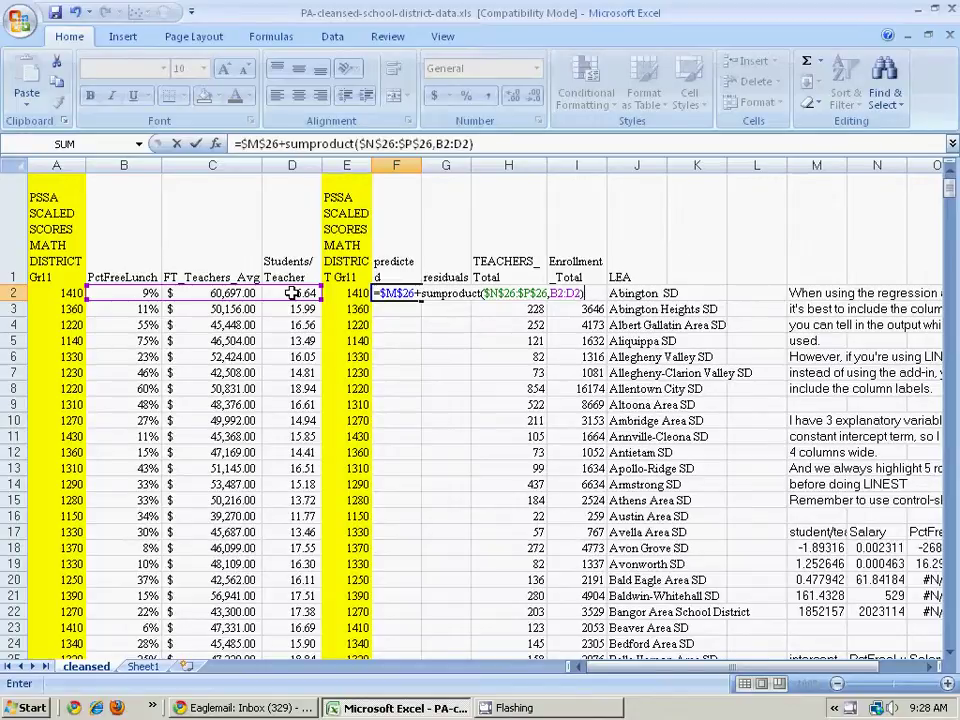
{"action": "key", "text": "Return"}
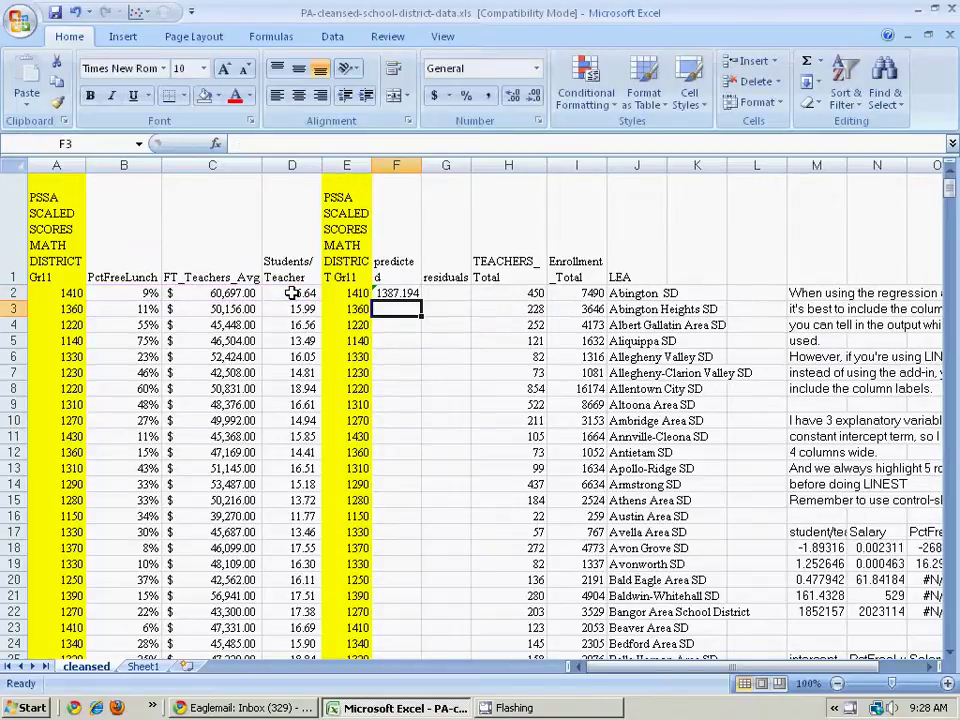
Step: Enter =E2-F2 in G2, giving a residual of 22.80649
{"action": "left_click", "coordinate": [398, 293]}
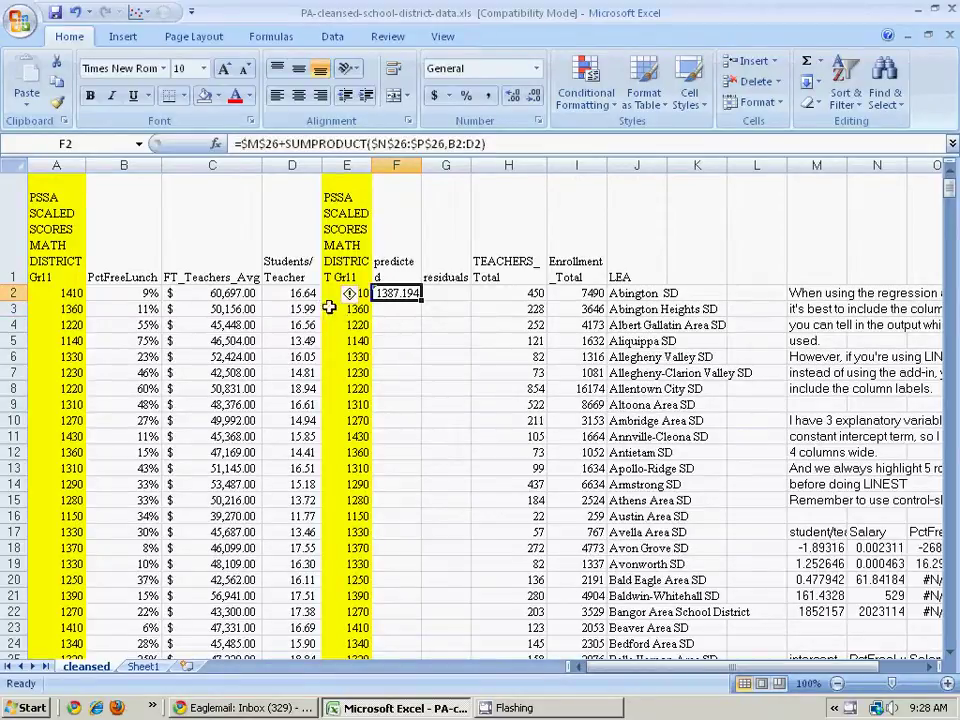
{"action": "key", "text": "Left"}
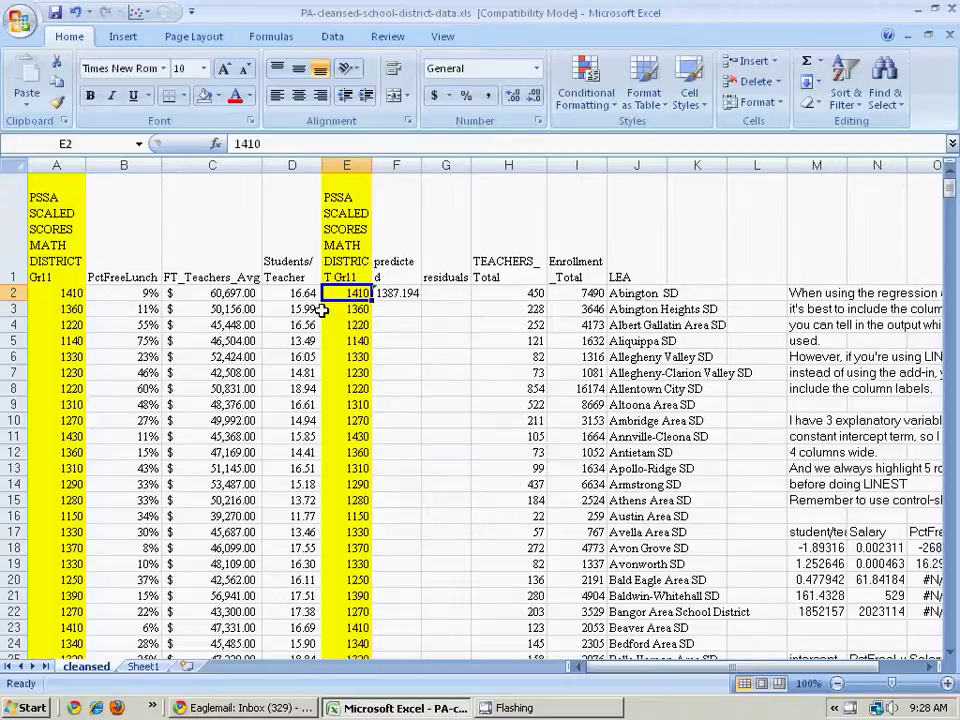
{"action": "left_click", "coordinate": [436, 293]}
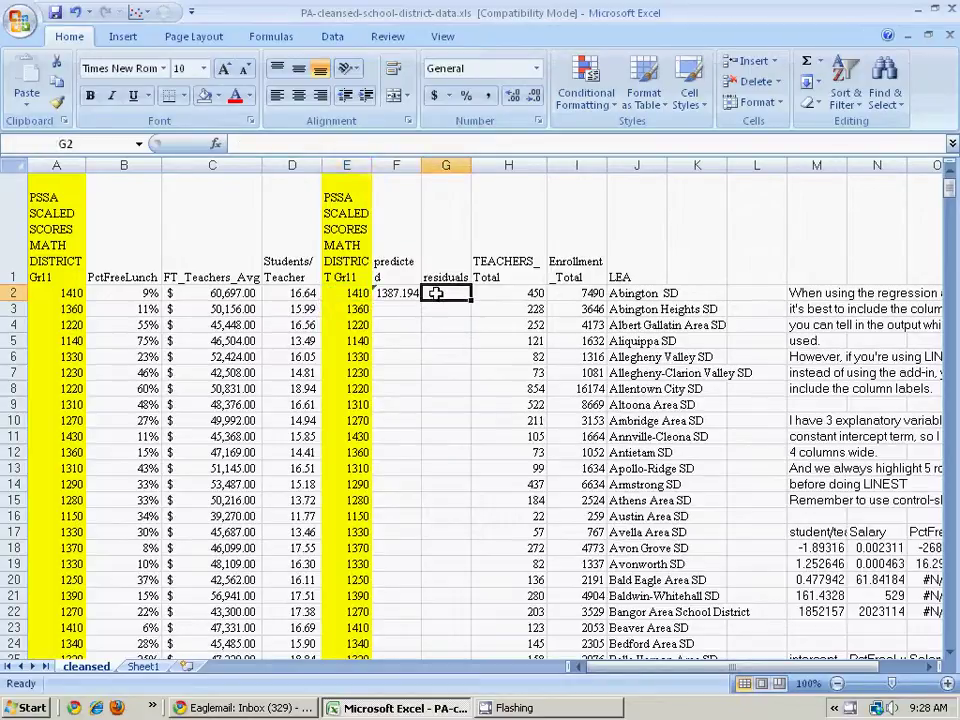
{"action": "type", "text": "="}
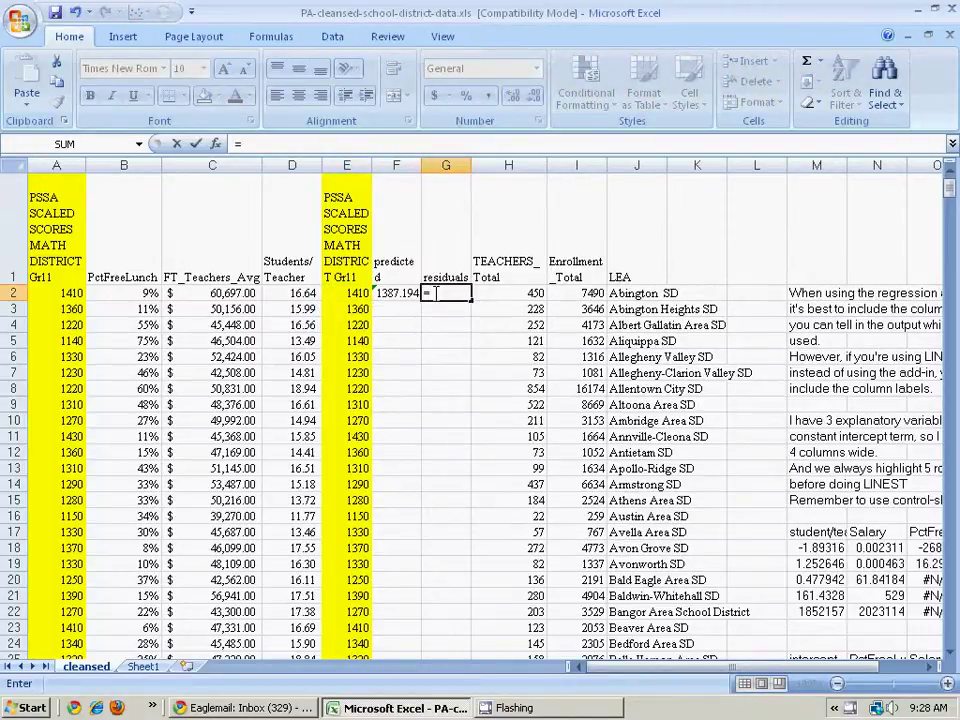
{"action": "key", "text": "Left"}
{"action": "key", "text": "Left"}
{"action": "type", "text": "-"}
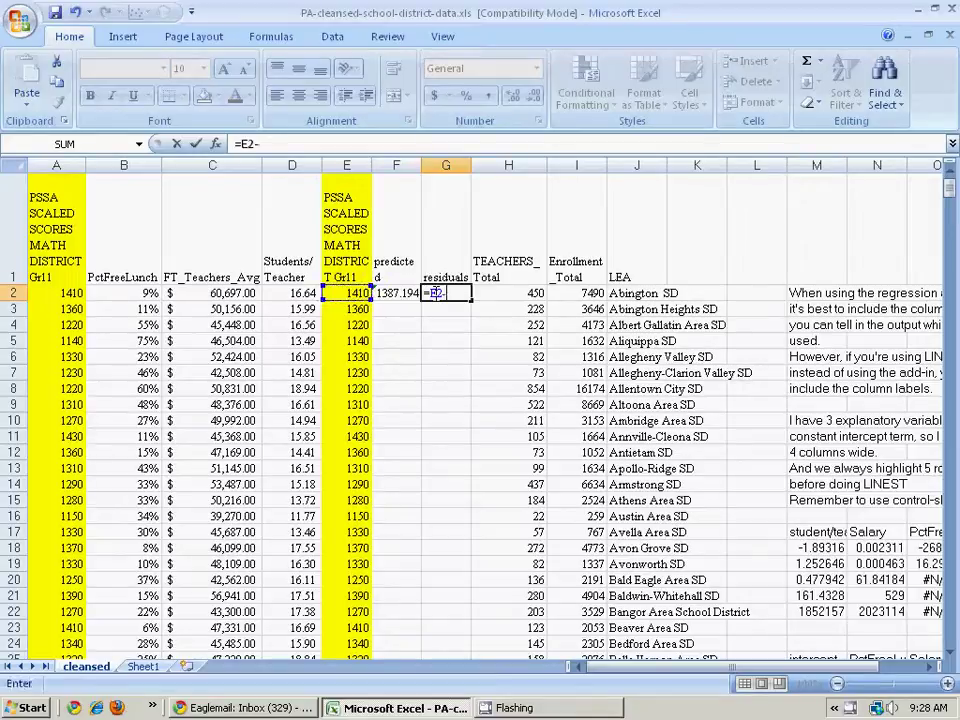
{"action": "key", "text": "Left"}
{"action": "key", "text": "Return"}
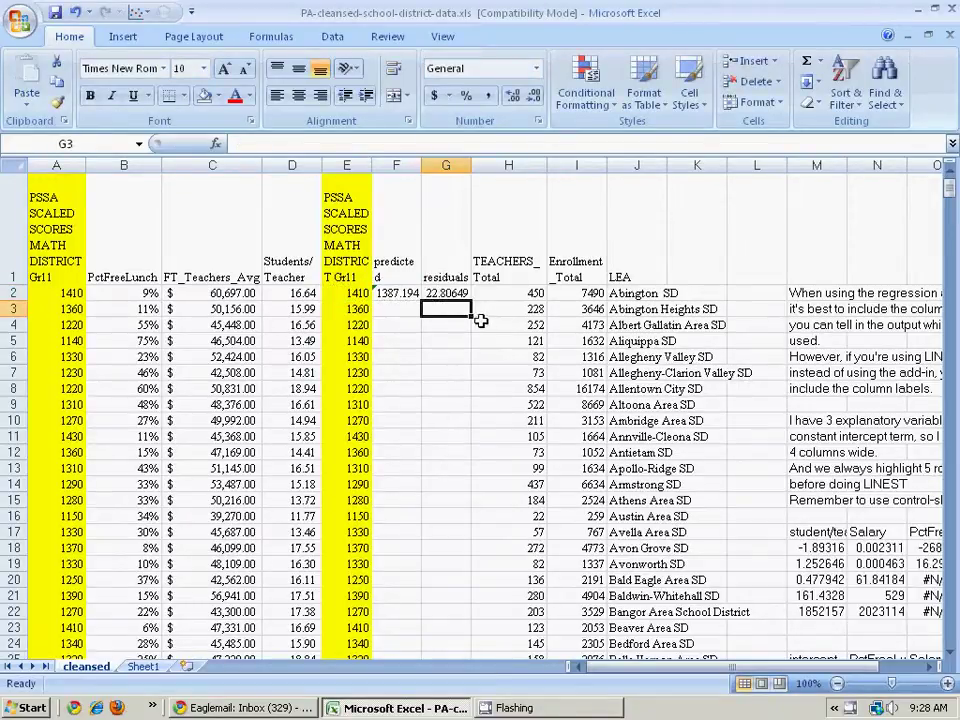
Step: Fill the F2:G2 formulas down to row 534, then select F1:G534
{"action": "left_click_drag", "start_coordinate": [394, 293], "coordinate": [457, 293]}
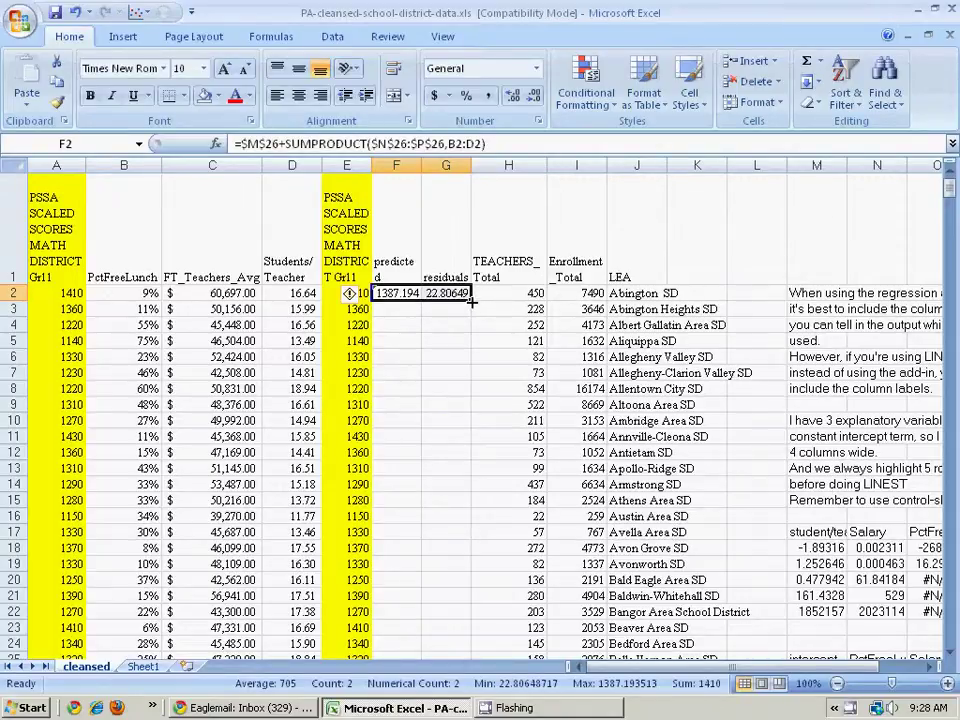
{"action": "double_click", "coordinate": [471, 300]}
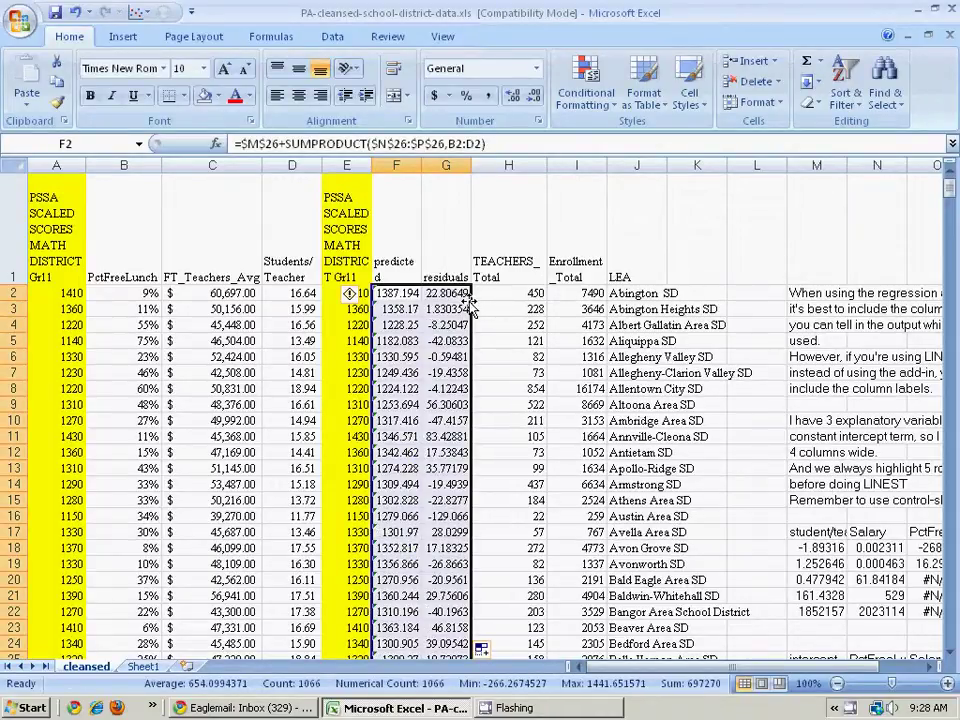
{"action": "left_click", "coordinate": [400, 270]}
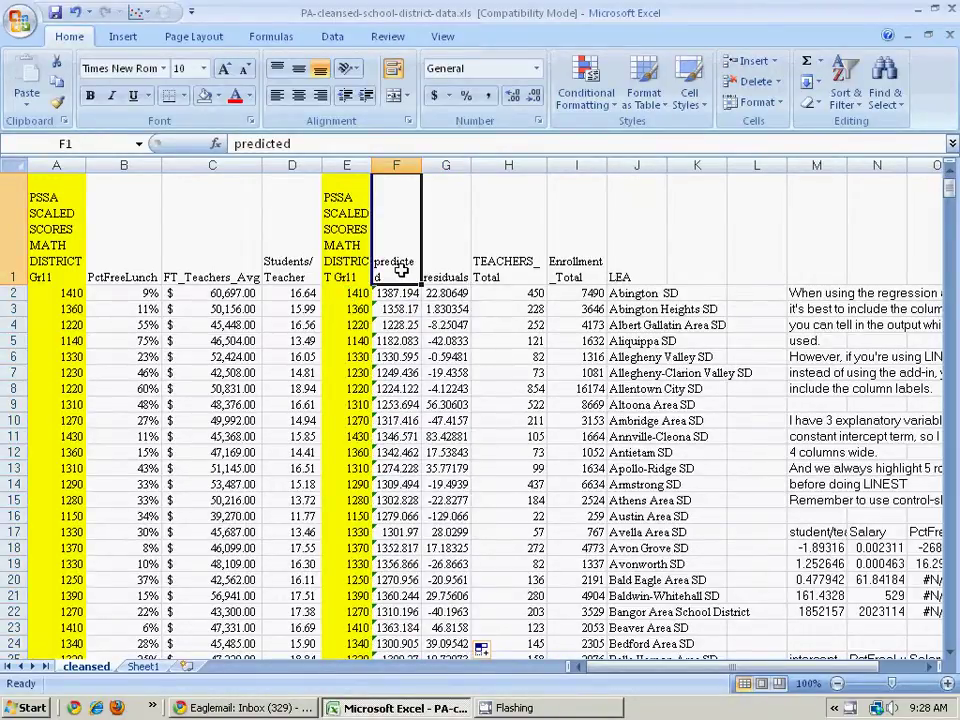
{"action": "key", "text": "shift+Right"}
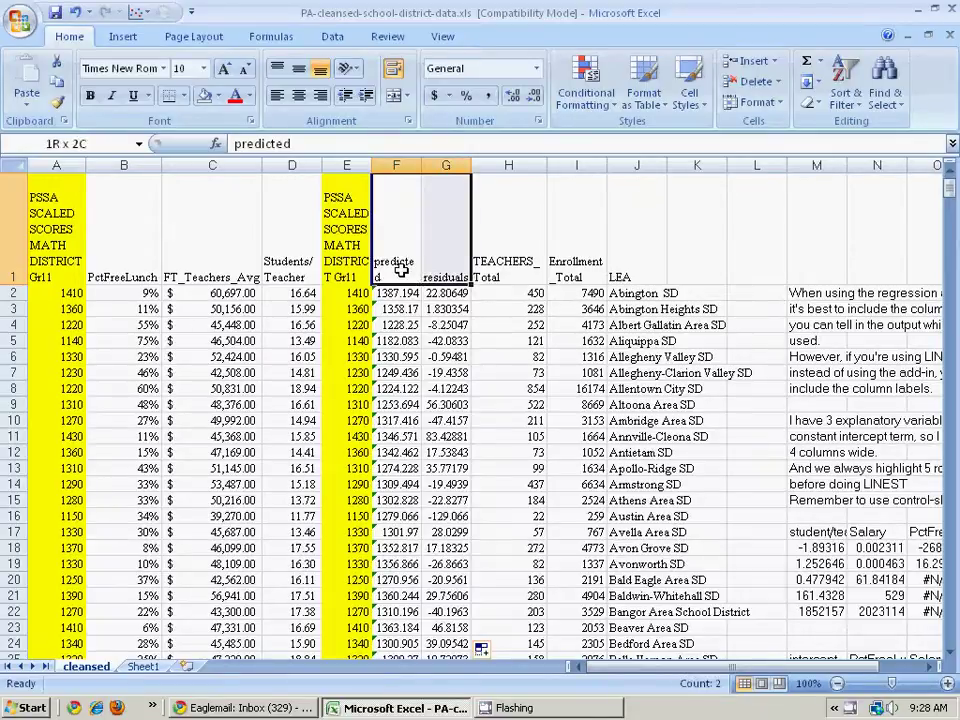
{"action": "key", "text": "ctrl+shift+Down"}
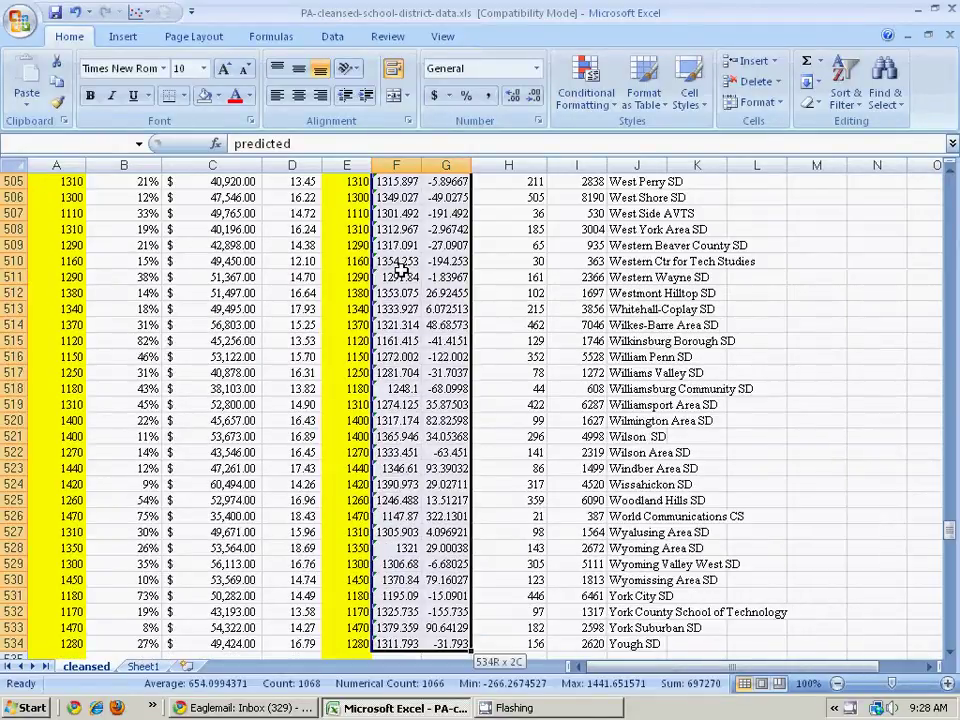
Step: Insert a markers-only scatter chart of residuals against predicted from F1:G534
{"action": "left_click", "coordinate": [125, 37]}
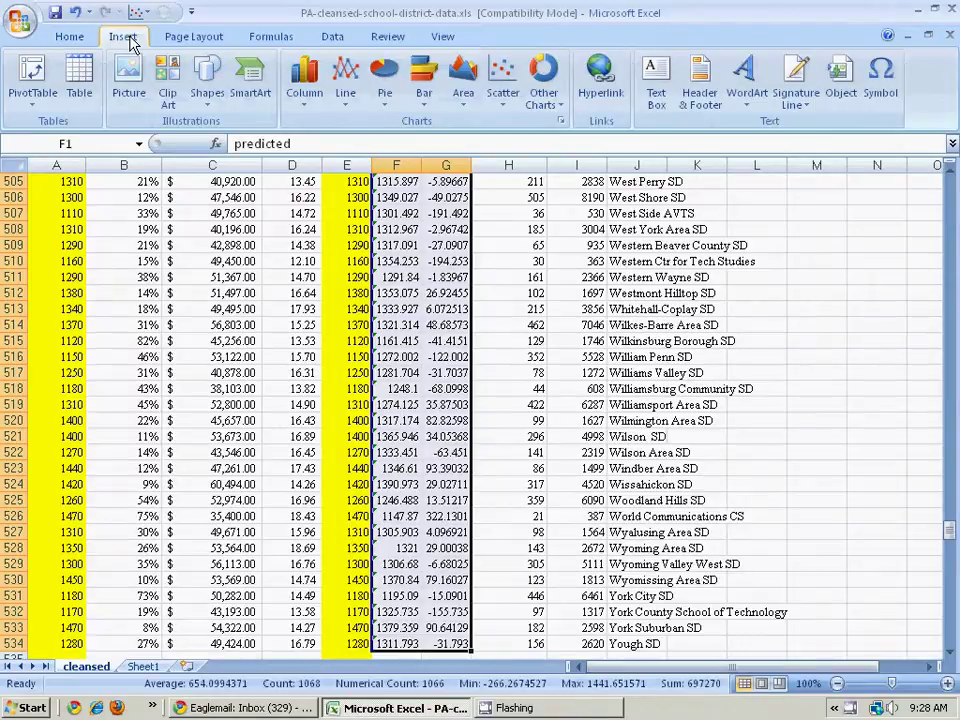
{"action": "left_click", "coordinate": [503, 88]}
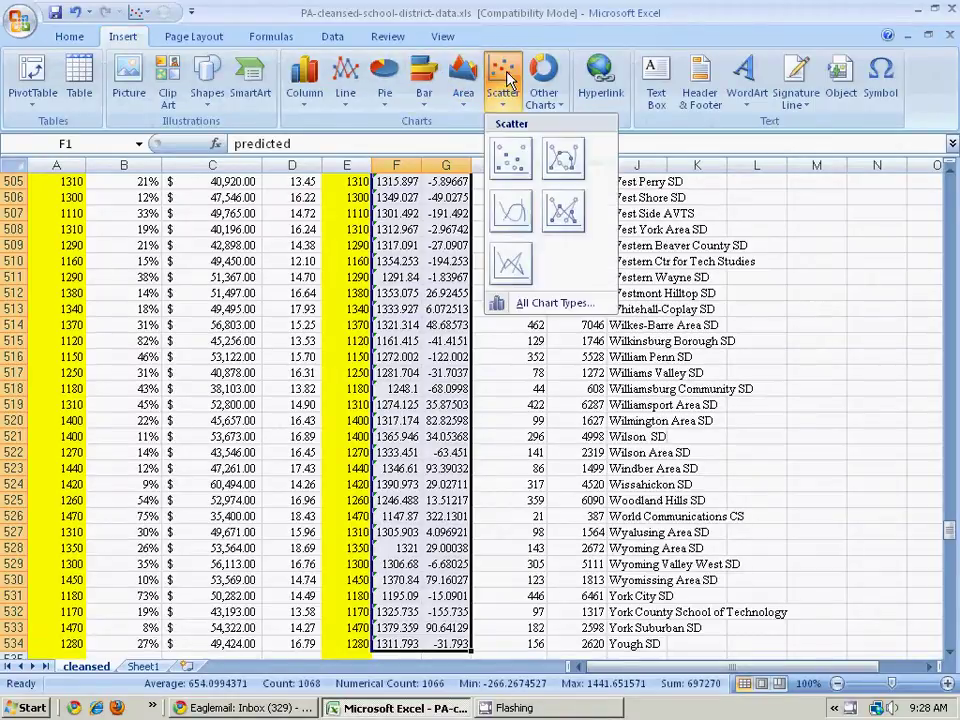
{"action": "left_click", "coordinate": [512, 160]}
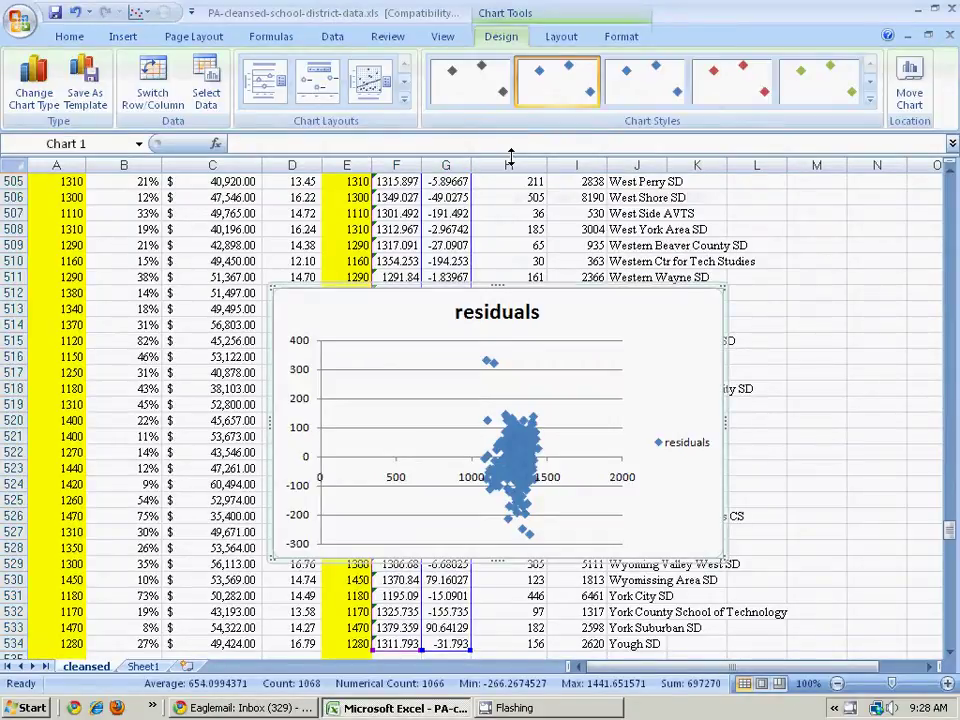